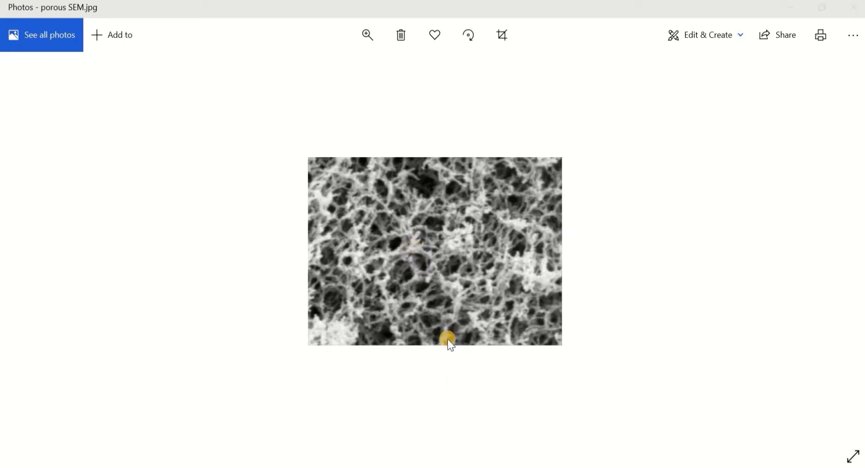
Open porous SEM.jpg in ImageJ and apply Smooth to the image.
left_click(244, 99)
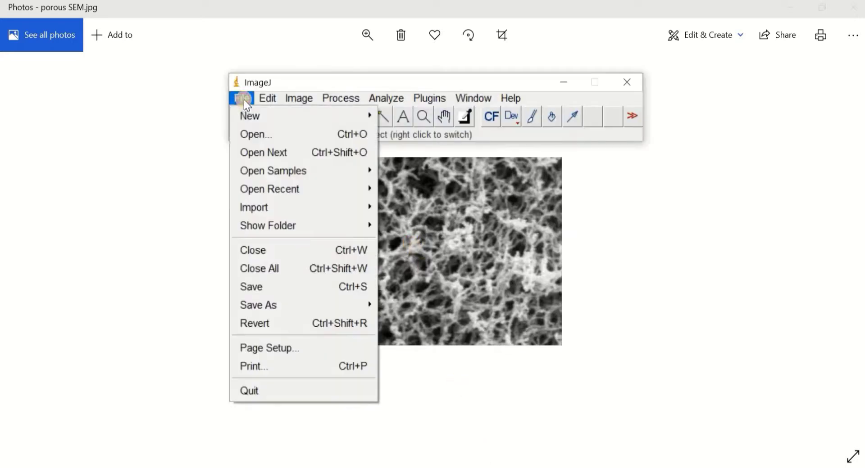
left_click(248, 135)
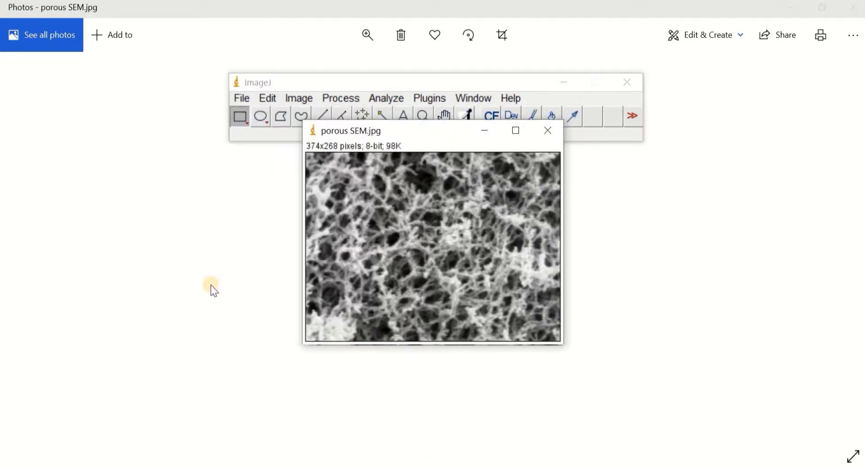
left_click(338, 99)
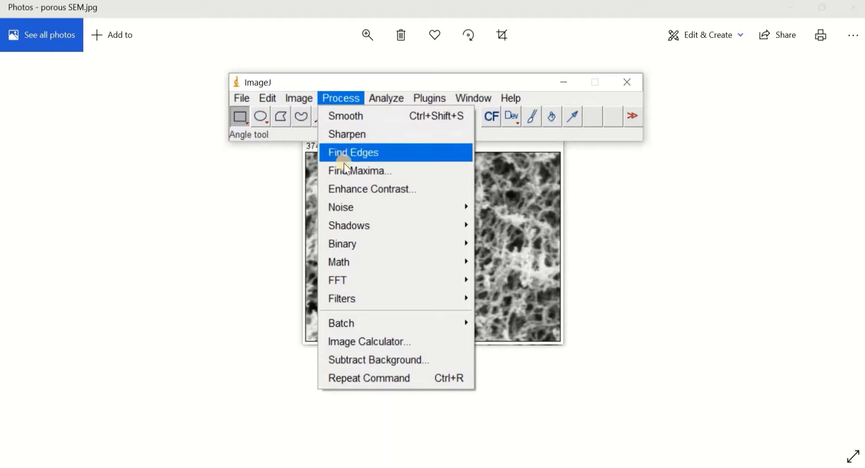
left_click(347, 117)
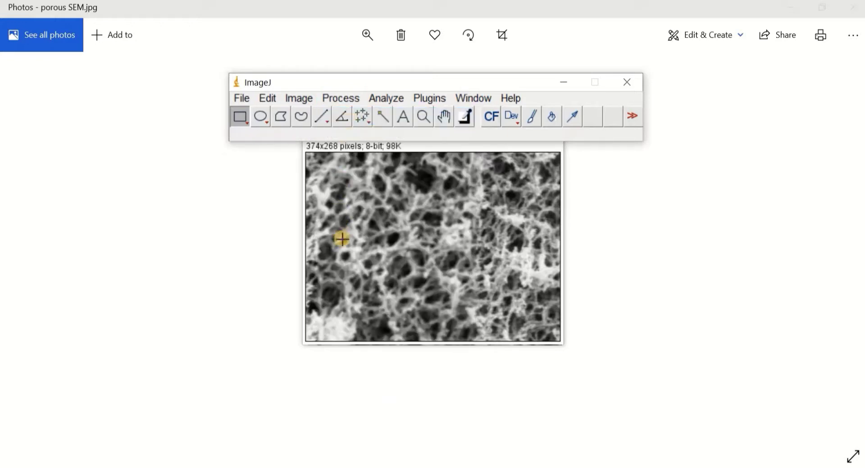
left_click(333, 298)
Convert the smoothed SEM image to a black-and-white binary image with Make Binary.
left_click(339, 98)
mouse_move(406, 247)
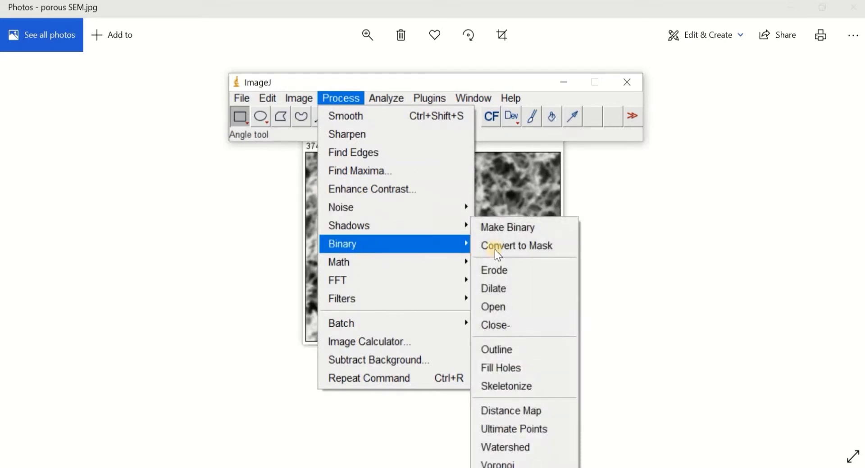
left_click(500, 226)
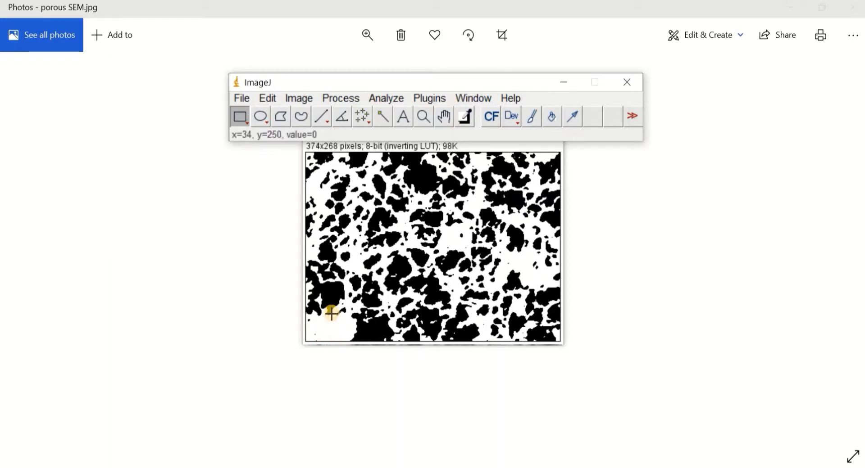
left_click(331, 297)
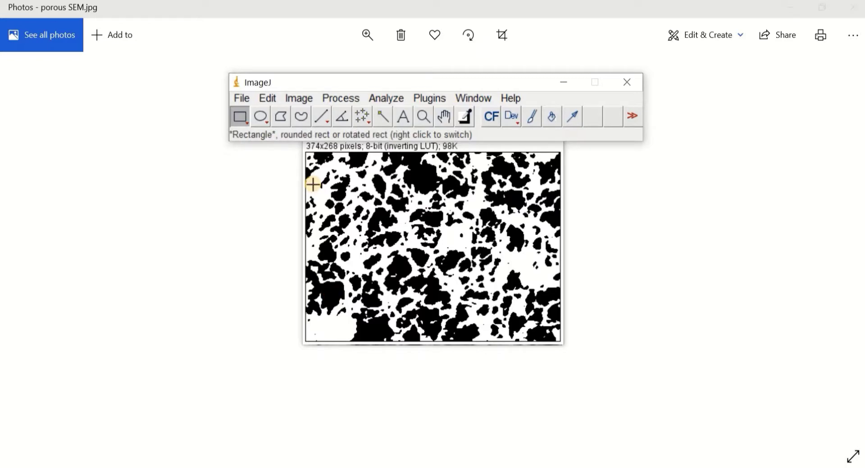
Save the binary pore image as a JPEG file.
left_click(241, 99)
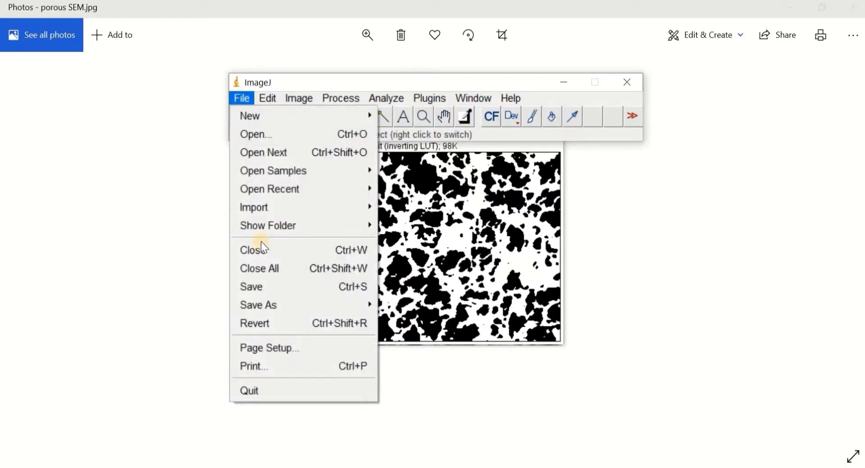
mouse_move(272, 305)
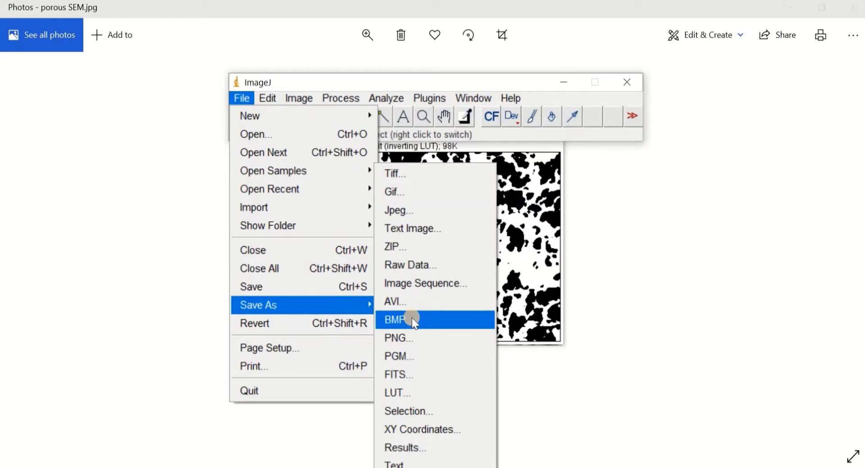
left_click(398, 210)
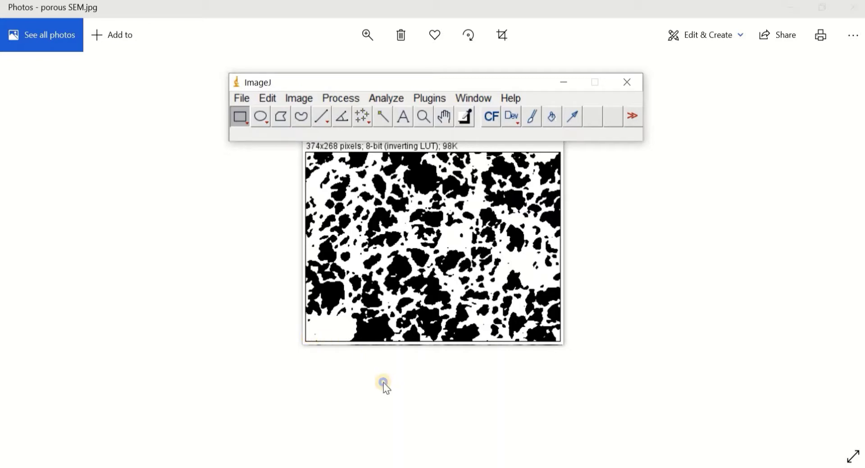
Switch to Inkscape with porous SEM1.tif open and clear the selection on the canvas.
left_click(310, 337)
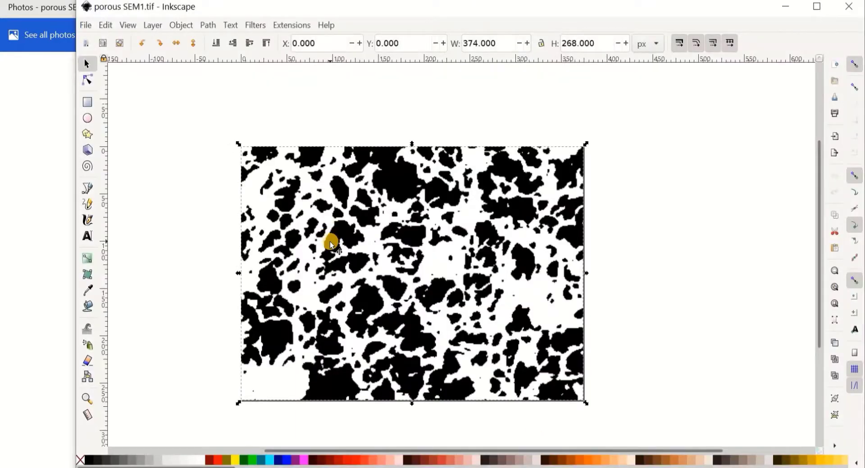
left_click(174, 380)
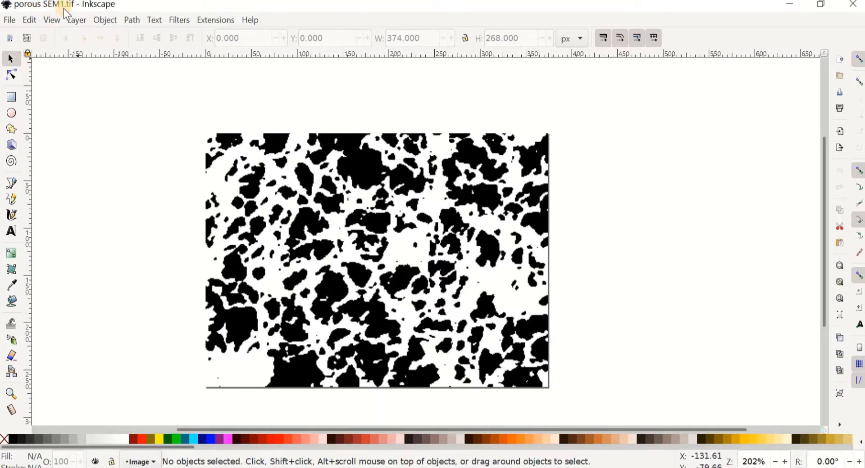
left_click(161, 343)
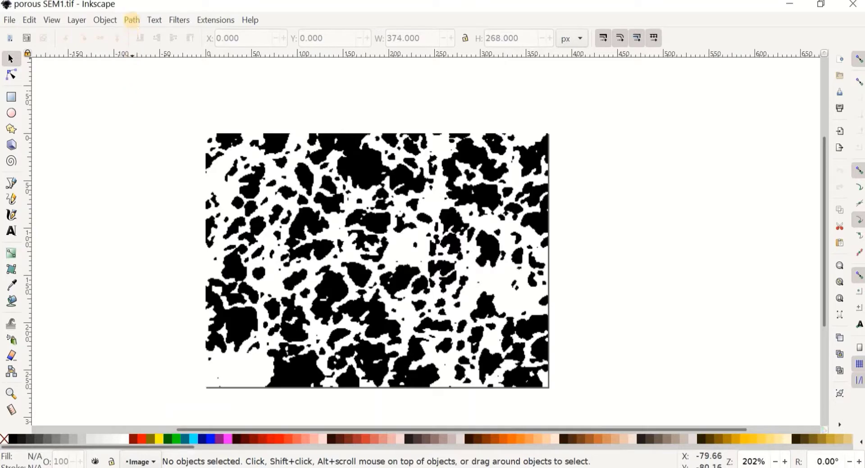
Trace the pore bitmap into a vector path using a single-scan brightness cutoff with threshold 0.450, and close the tracing dialog.
left_click(392, 253)
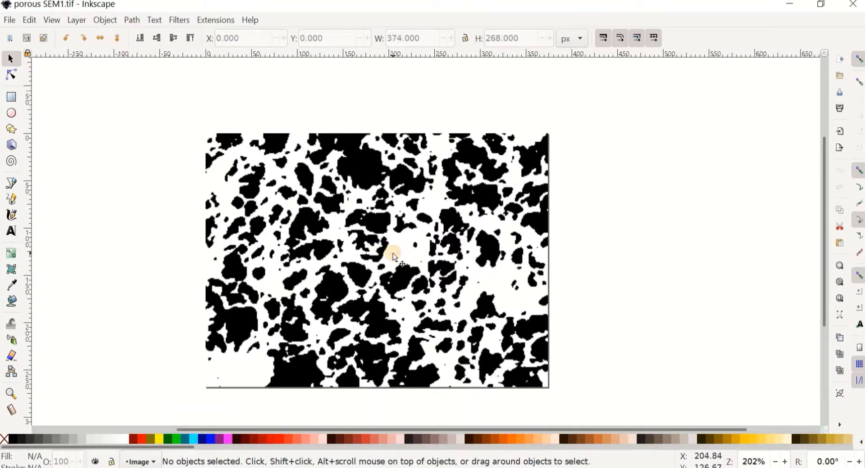
left_click(135, 21)
left_click(158, 67)
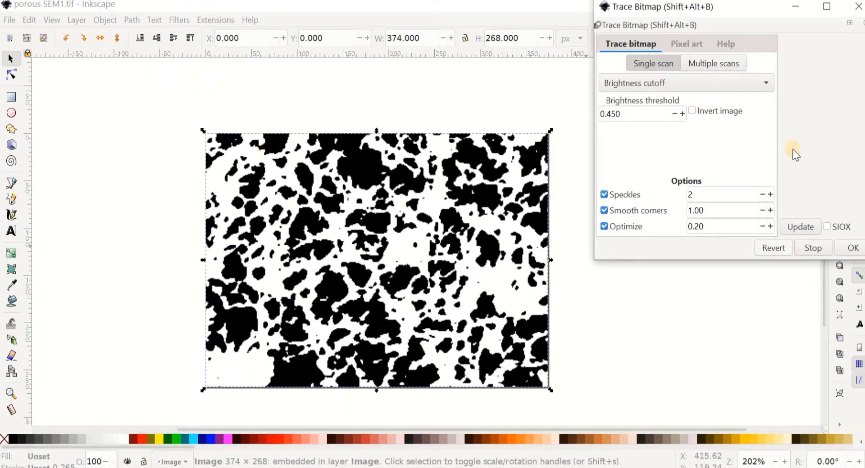
left_click(849, 249)
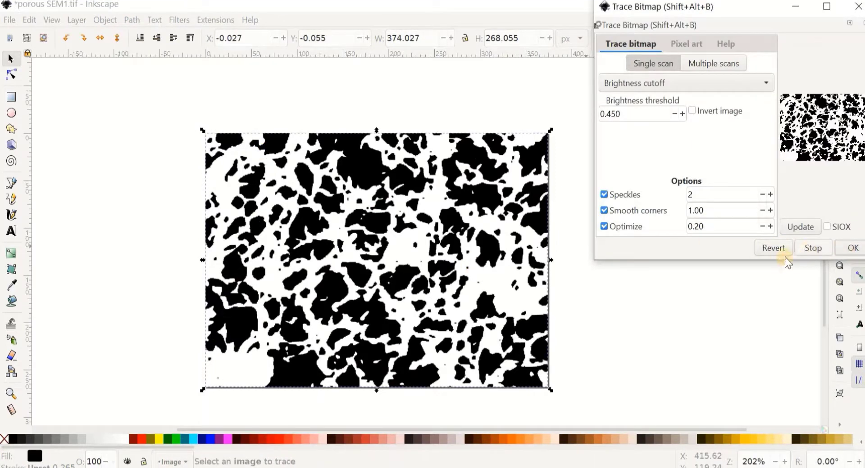
left_click(858, 6)
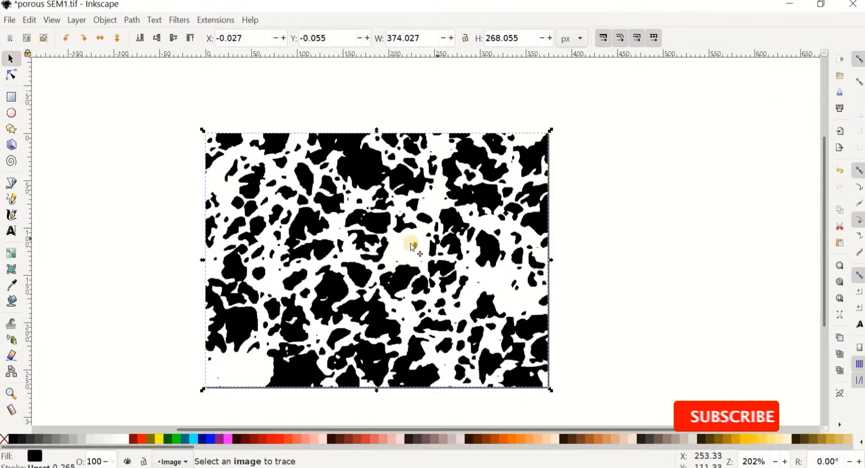
Move the original bitmap off the traced path and delete it.
left_click_drag(430, 246, 694, 255)
right_click(657, 285)
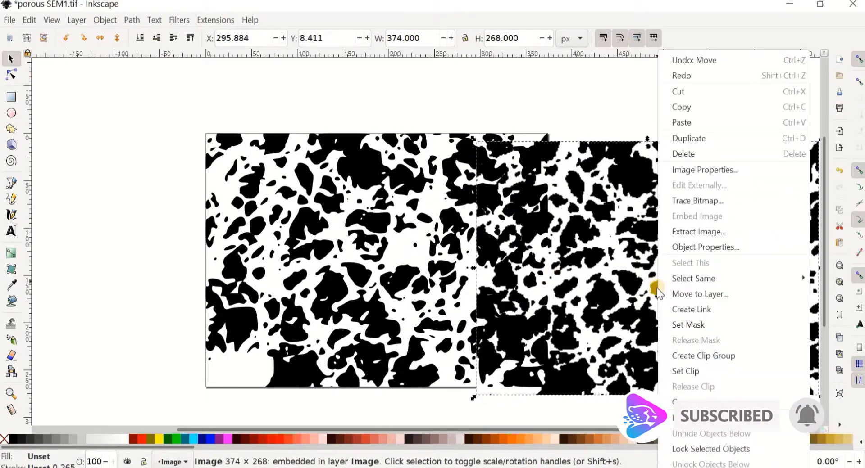
left_click(667, 153)
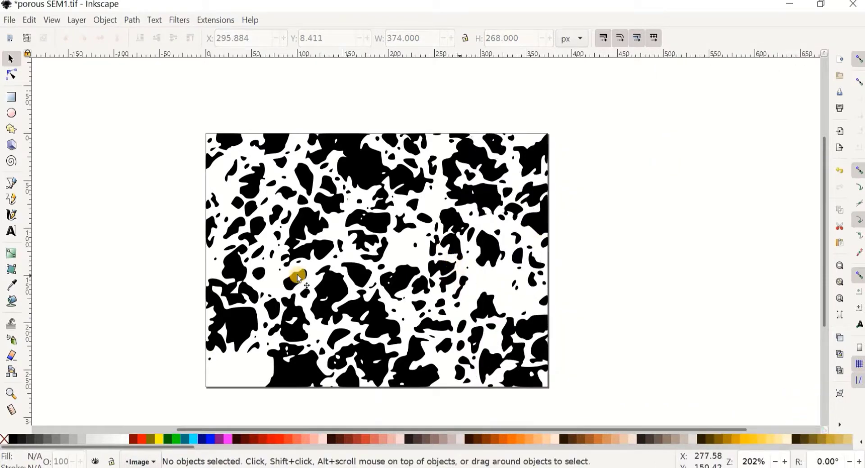
Save the traced path as a Desktop Cutting Plotter (AutoCAD DXF R14) file with px as the base unit.
left_click(446, 289)
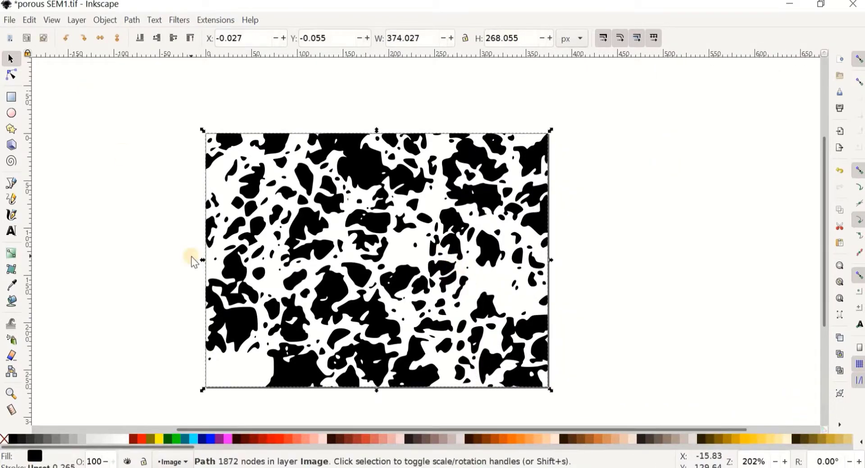
left_click(9, 20)
left_click(39, 130)
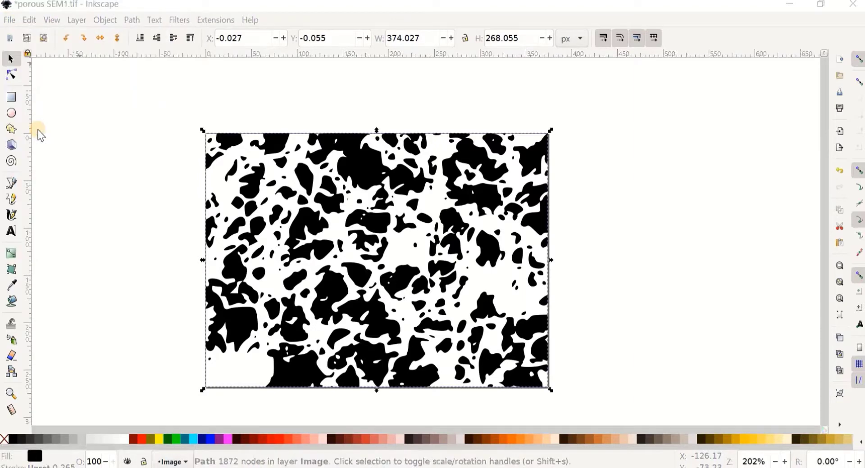
left_click(364, 302)
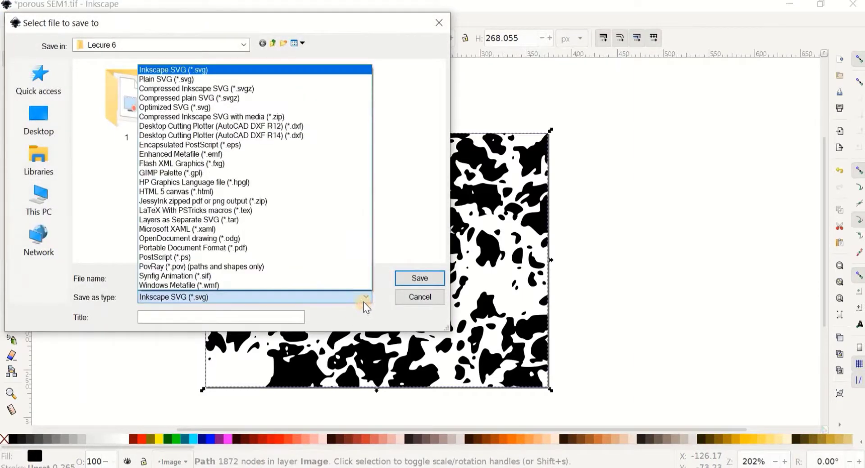
left_click(318, 136)
left_click(407, 277)
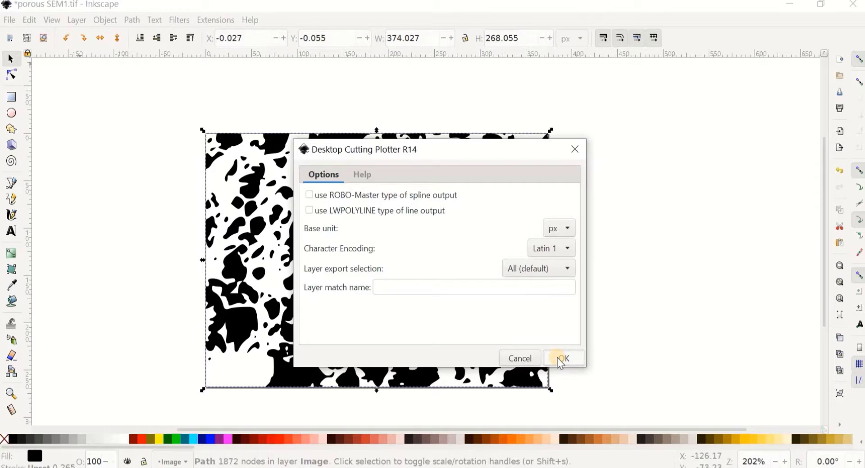
left_click(557, 358)
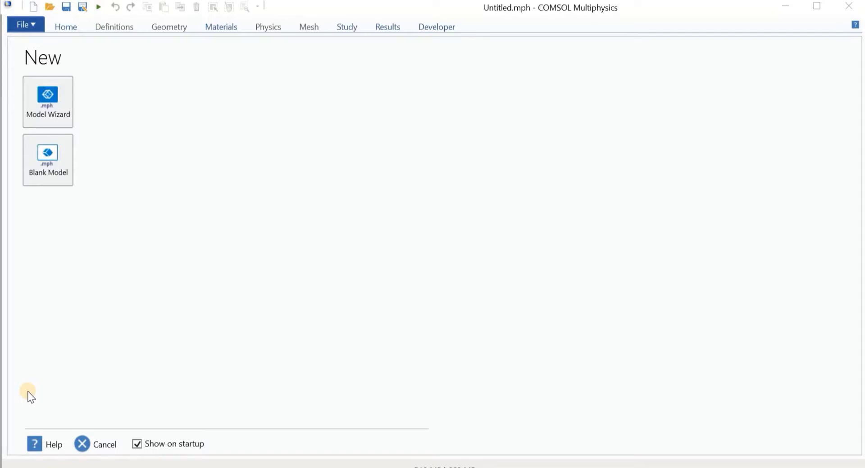
Switch to COMSOL Multiphysics, start a 2D model with the Model Wizard, and add the Electrostatics (es) physics interface.
left_click(63, 111)
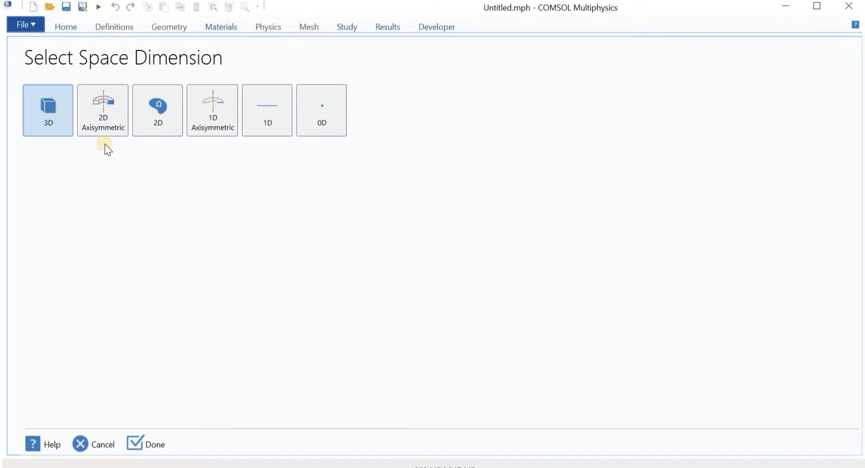
left_click(166, 123)
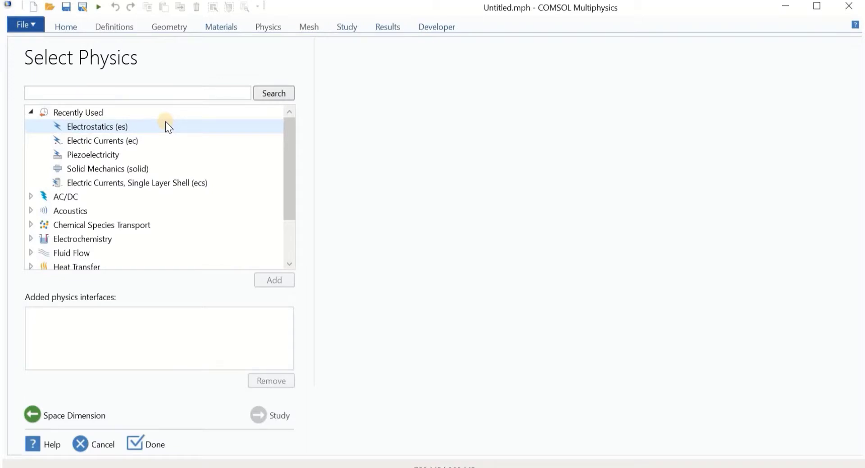
left_click(31, 197)
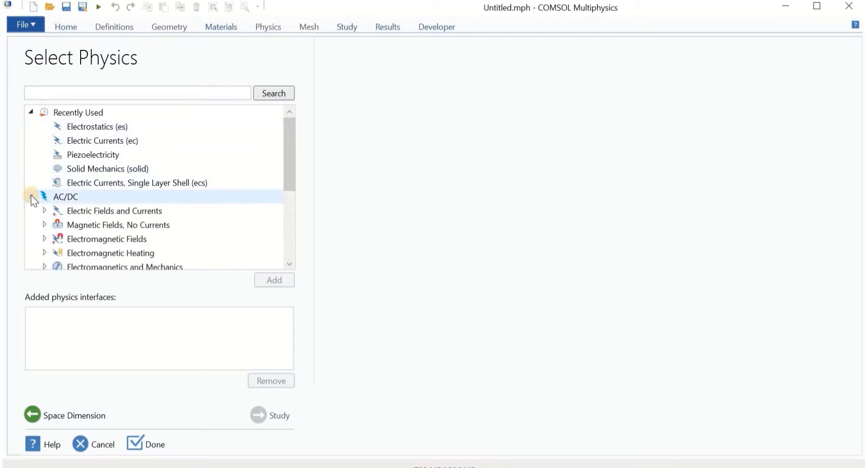
scroll(78, 199, "down", 1)
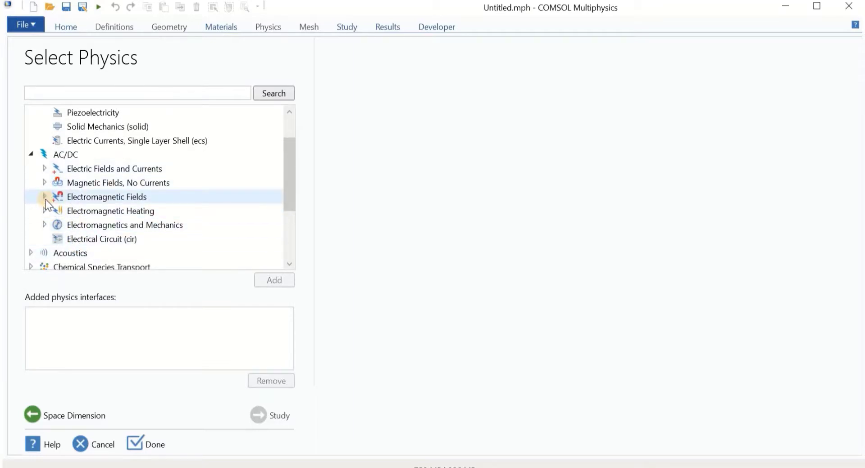
left_click(44, 168)
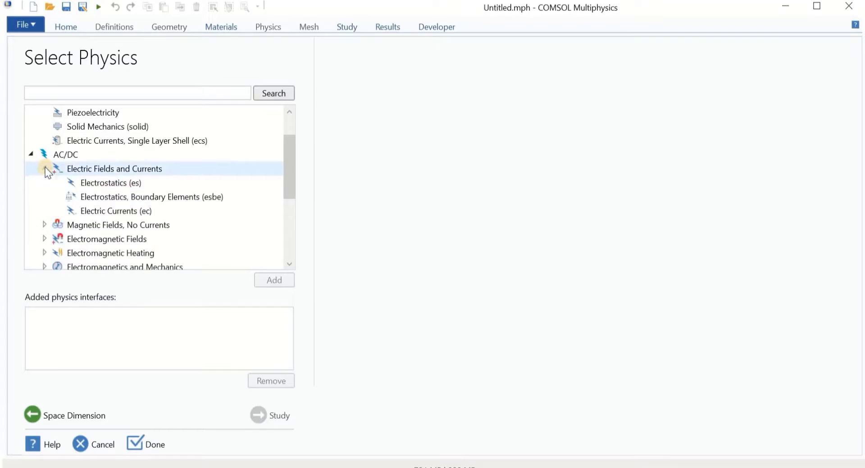
left_click(116, 185)
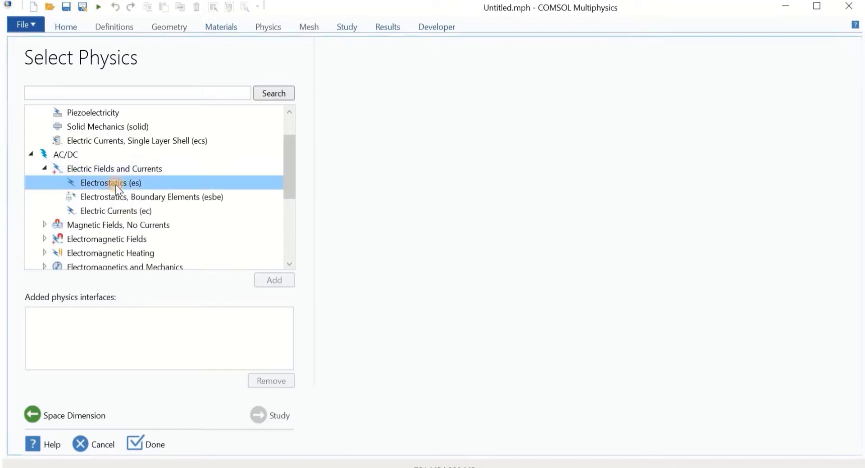
left_click(277, 282)
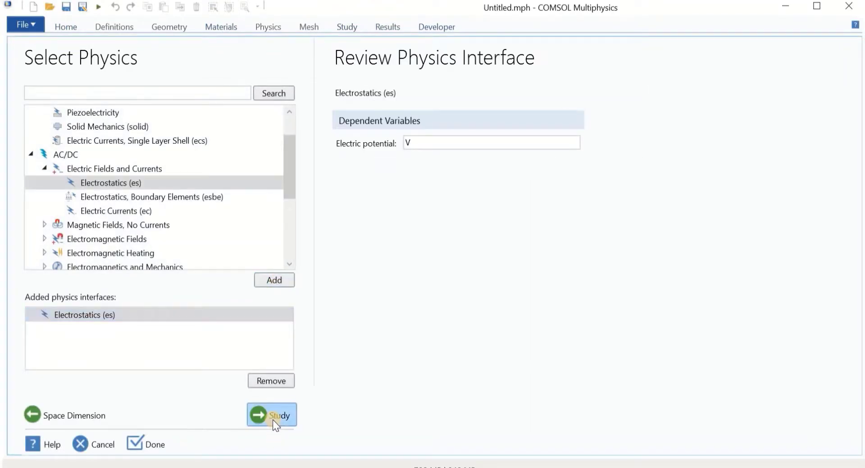
Choose a Stationary study for the electrostatics model and finish the model setup.
left_click(272, 416)
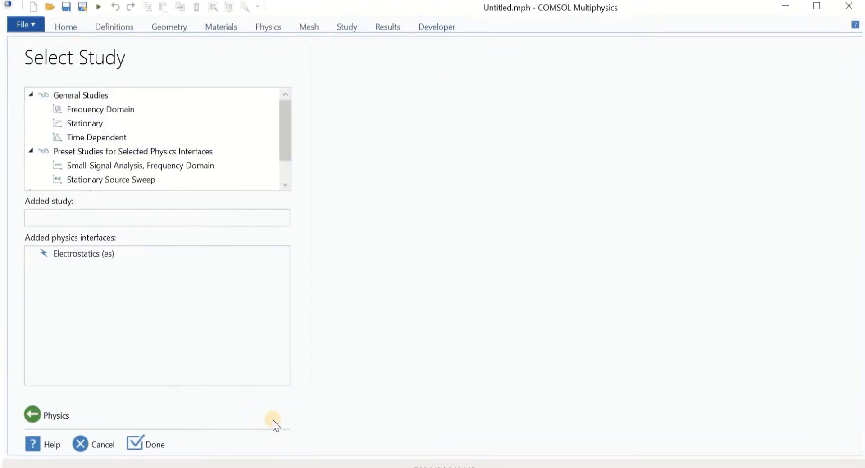
left_click(131, 125)
left_click(167, 442)
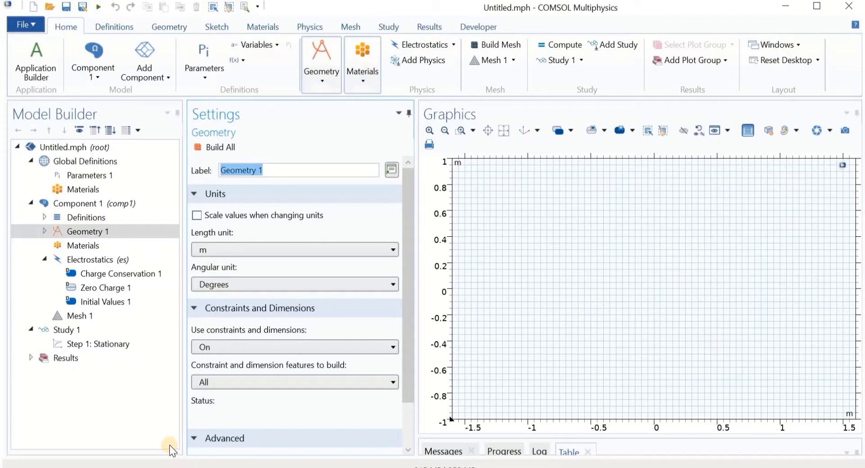
Set the length unit of Geometry 1 to µm.
left_click(211, 255)
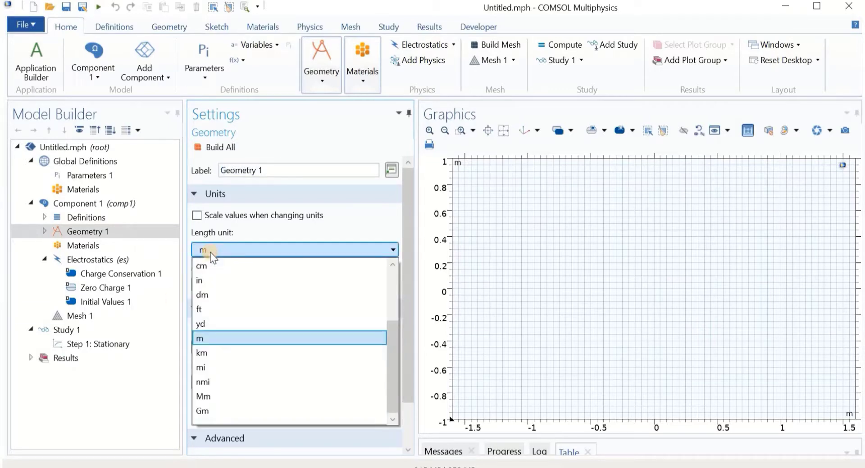
scroll(210, 288, "up", 2)
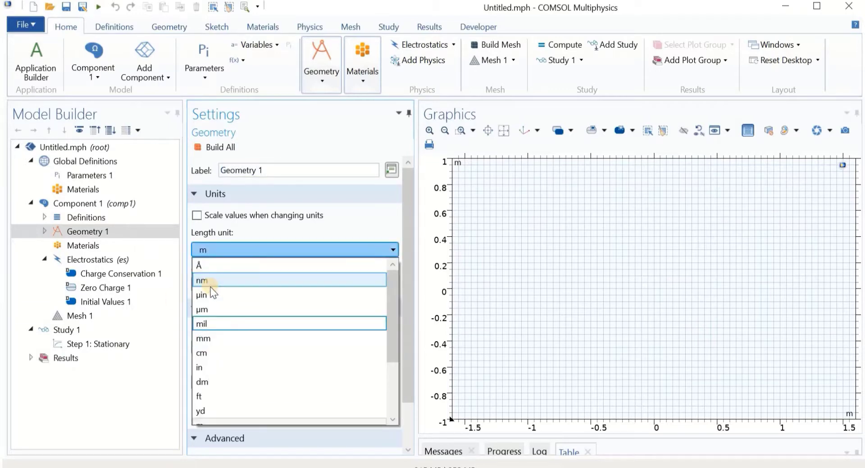
left_click(217, 310)
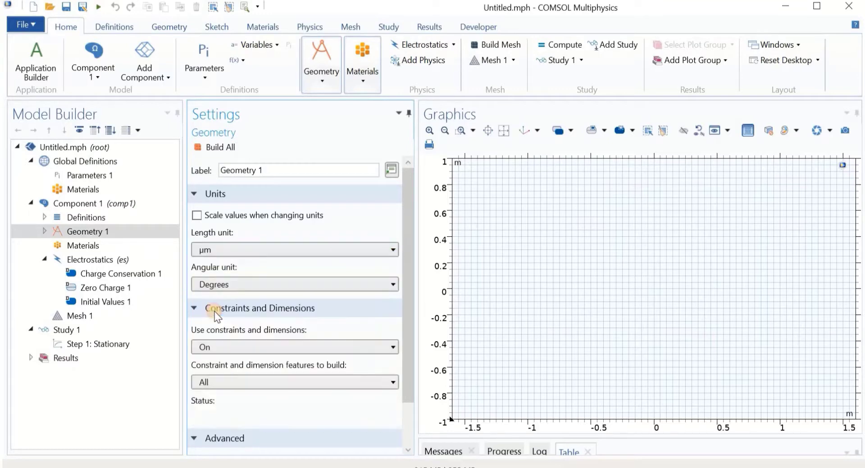
Add an Import feature to Geometry 1 with DXF file as its source and choose porous SEM1.dxf.
right_click(99, 232)
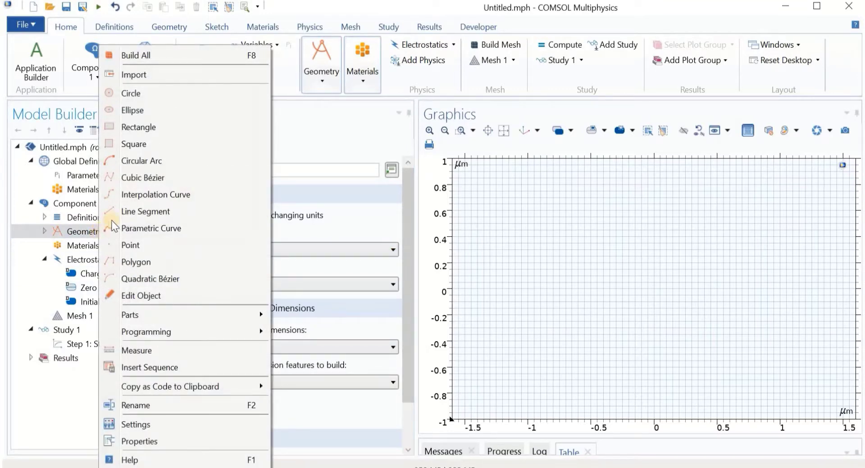
left_click(165, 75)
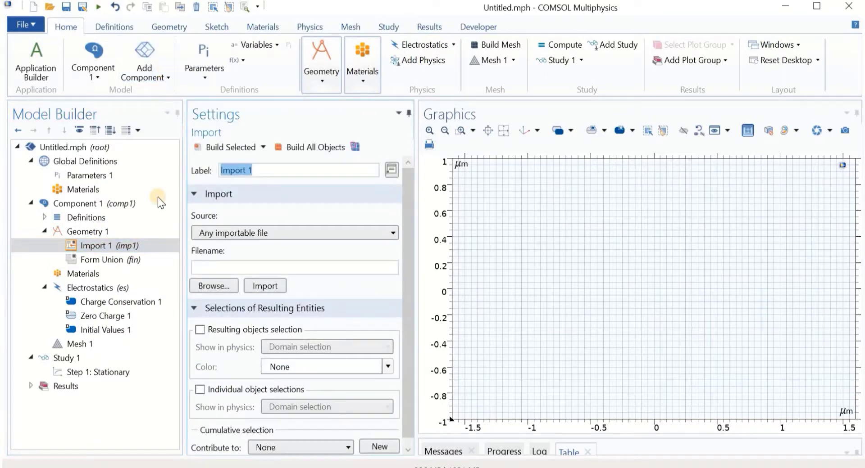
left_click(253, 235)
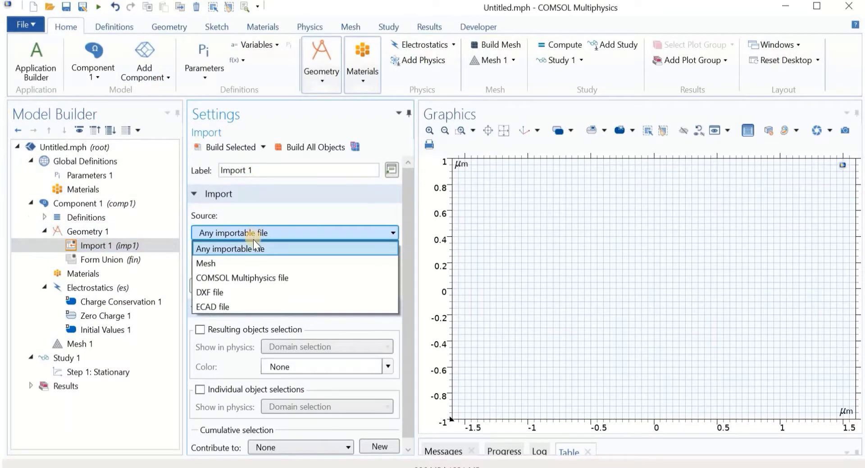
left_click(250, 295)
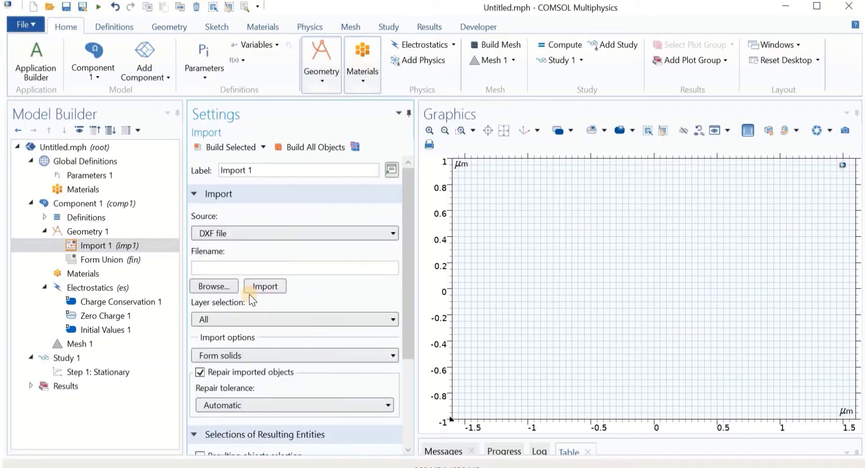
left_click(210, 287)
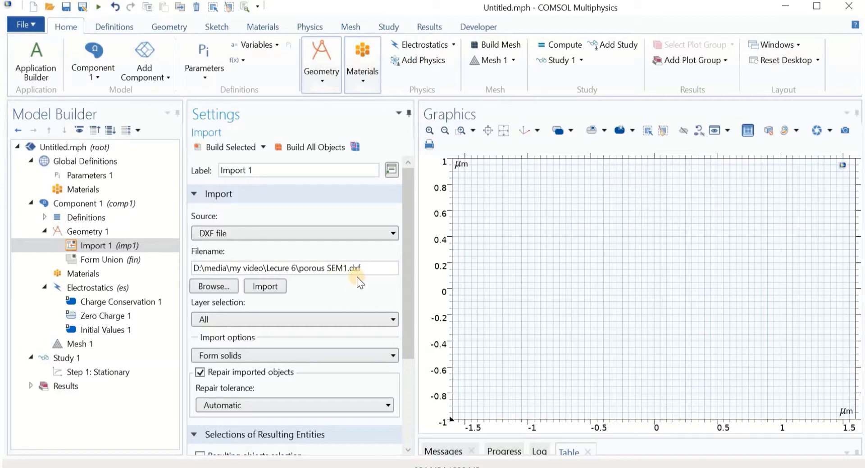
Review the import options, keep Form solids, and import the DXF outline into the geometry.
left_click_drag(406, 282, 403, 318)
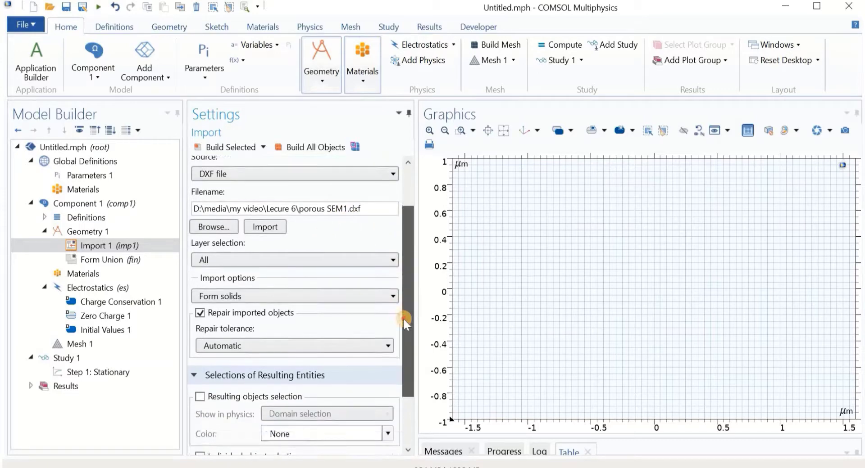
left_click(236, 296)
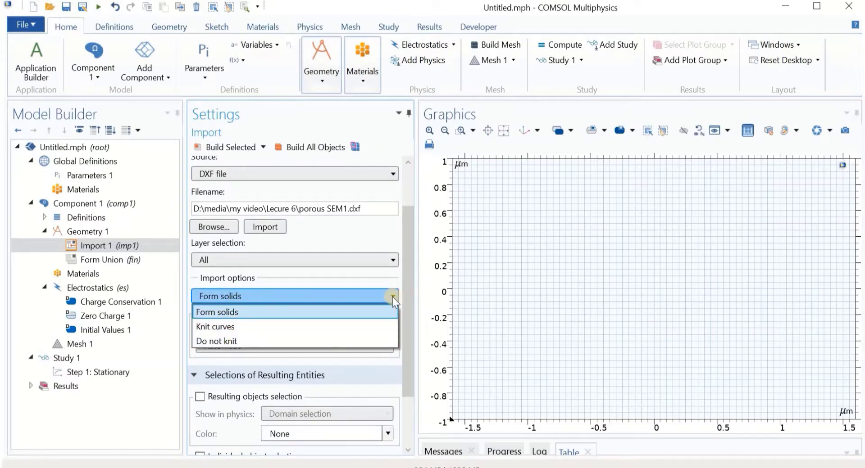
left_click(408, 264)
mouse_move(409, 258)
left_mouse_down()
mouse_move(411, 285)
mouse_move(410, 240)
mouse_move(408, 248)
left_mouse_up()
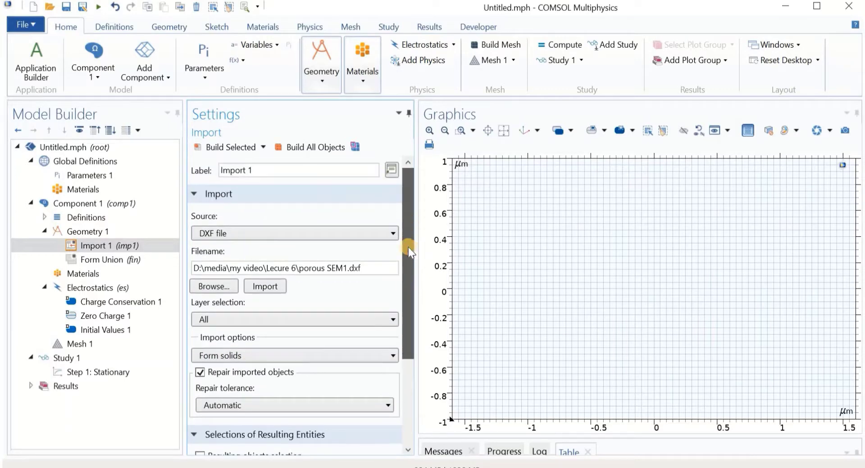
left_click(272, 289)
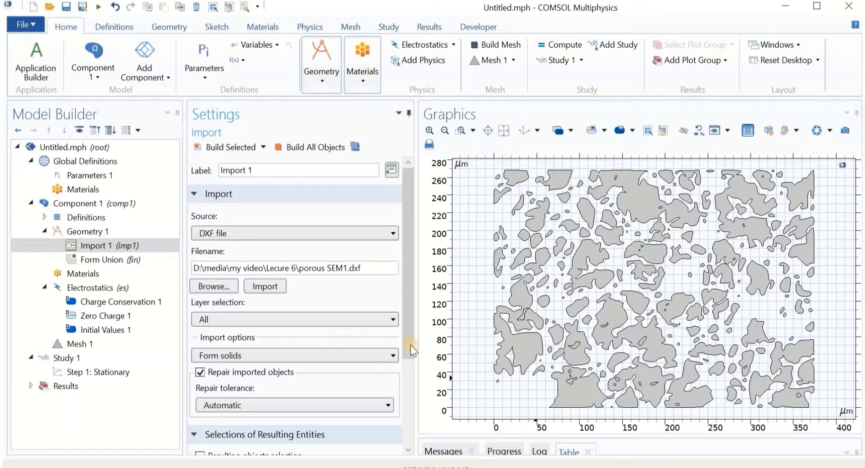
Change the import option to Knit curves and rebuild the imported DXF geometry.
left_click_drag(410, 345, 412, 356)
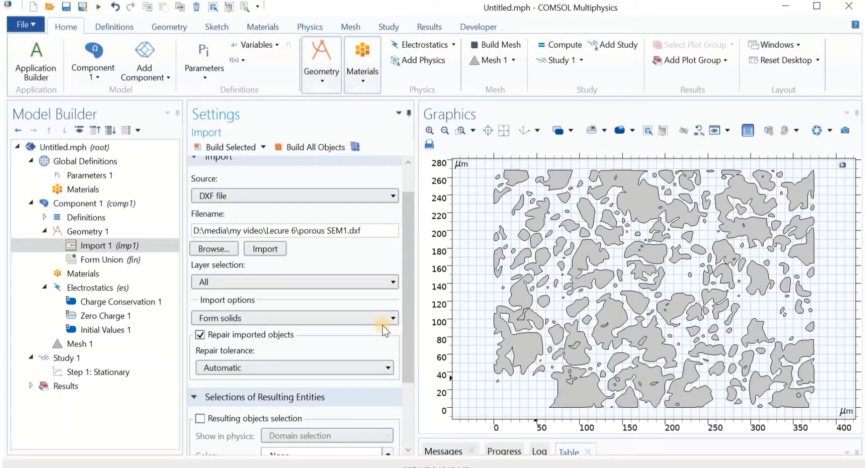
left_click(369, 321)
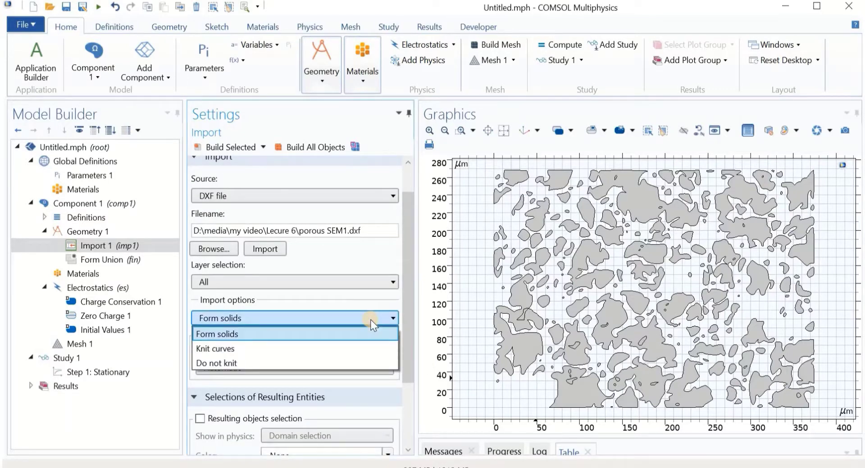
left_click(346, 348)
left_click(231, 147)
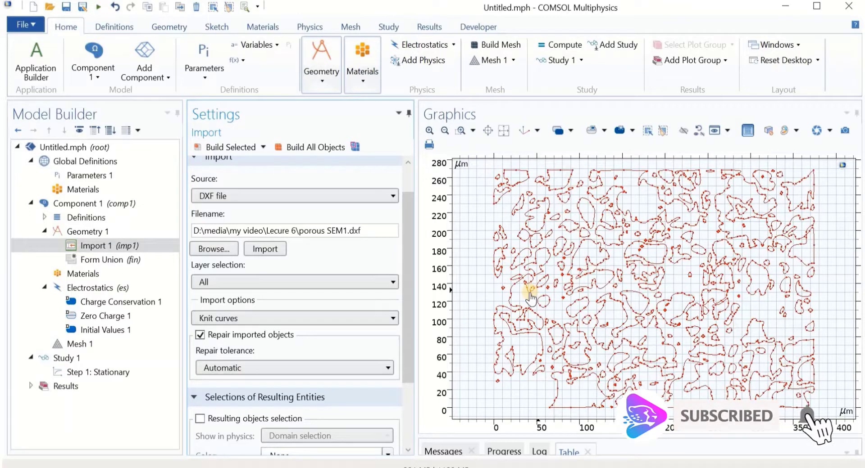
Change the import option to Do not knit and rebuild the imported DXF geometry.
left_click(336, 317)
left_click(307, 363)
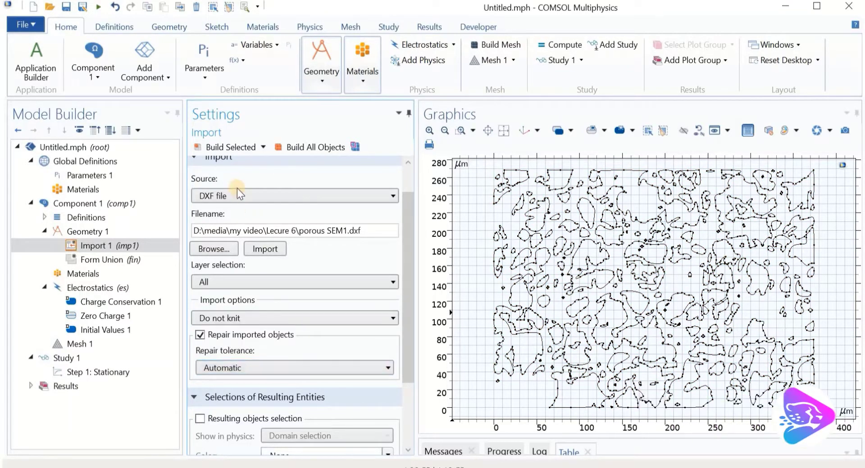
left_click(229, 148)
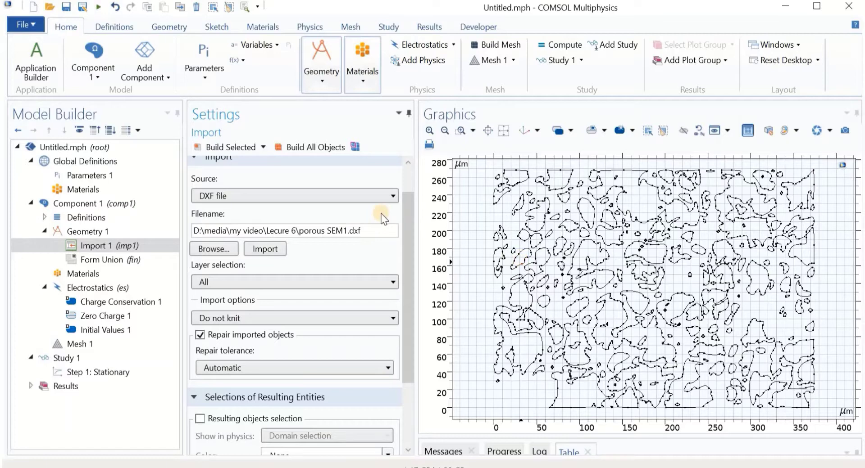
Keep the layer selection at All, restore the Form solids import option, and rebuild the DXF import.
left_click(301, 280)
left_click(286, 293)
left_click(282, 318)
left_click(267, 334)
left_click(236, 147)
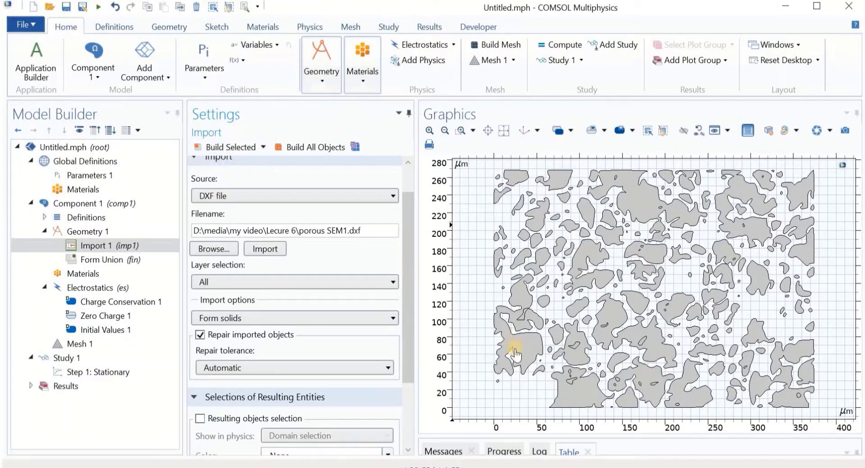
Check in the graphics view how the imported solids select together, and clear the selection.
left_click(531, 353)
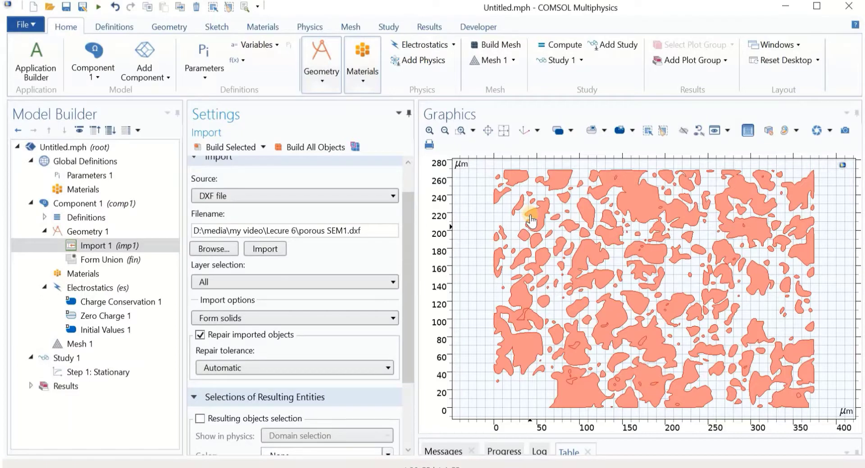
left_click(518, 413)
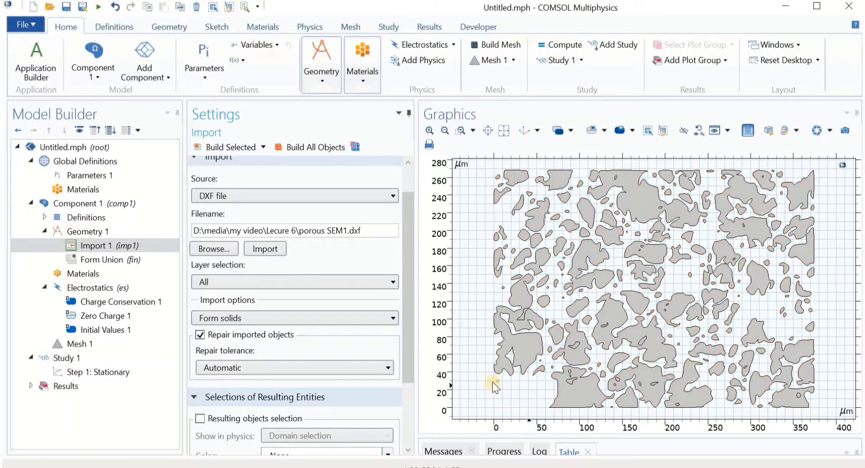
left_click(603, 183)
left_click(464, 367)
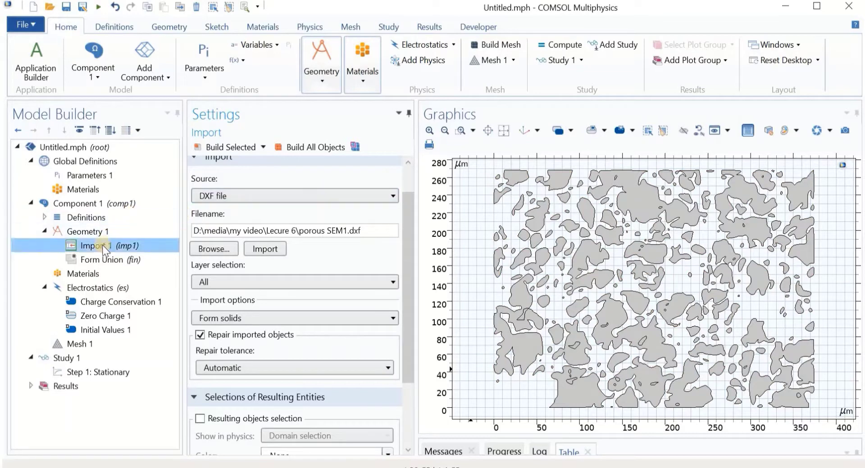
left_click(94, 231)
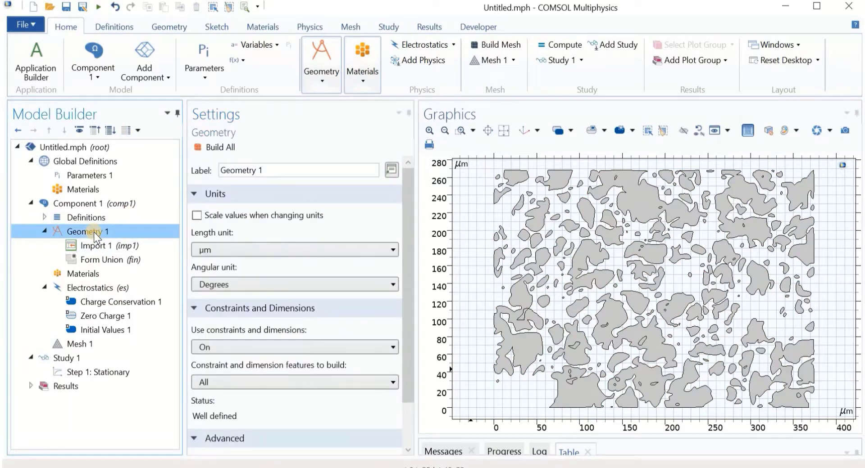
right_click(91, 231)
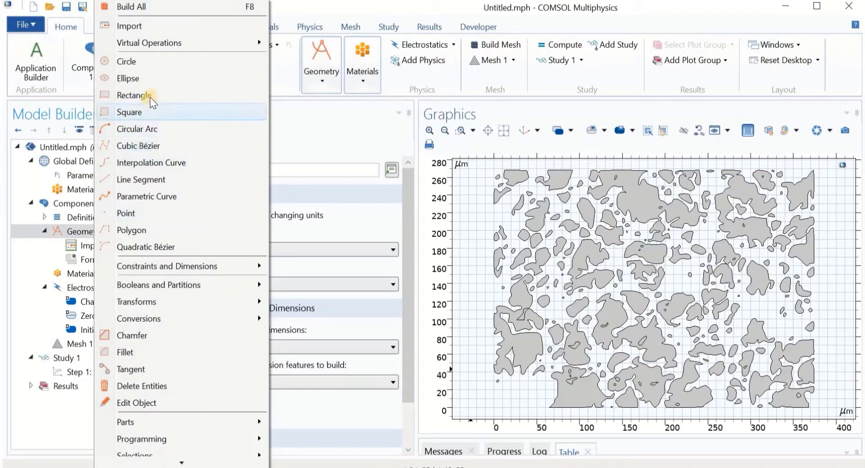
key("Escape")
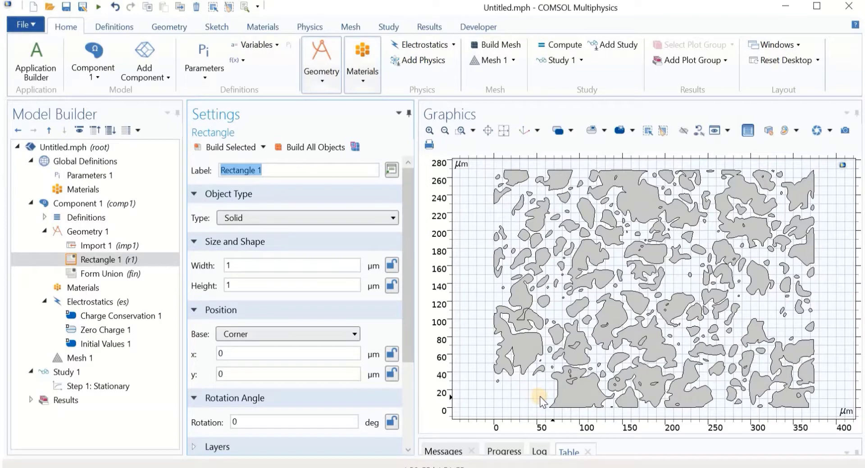
key("ctrl+z")
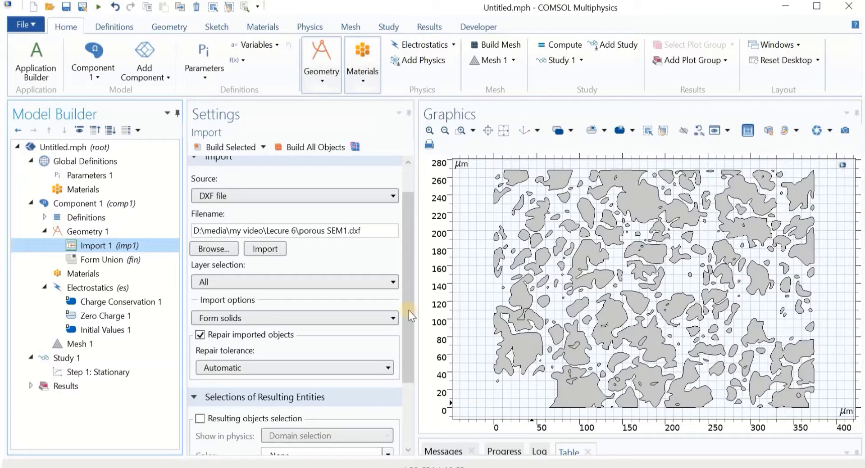
Add a Scale transform to Geometry 1 with the imported object imp1 as its input.
left_click(90, 231)
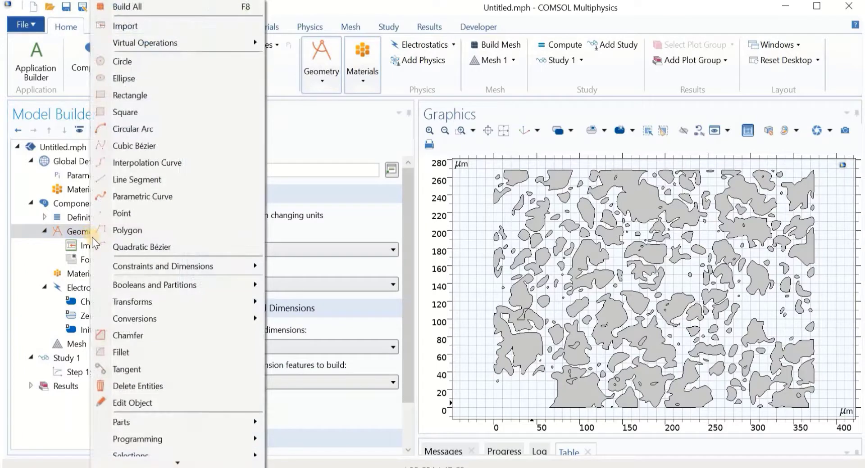
mouse_move(144, 301)
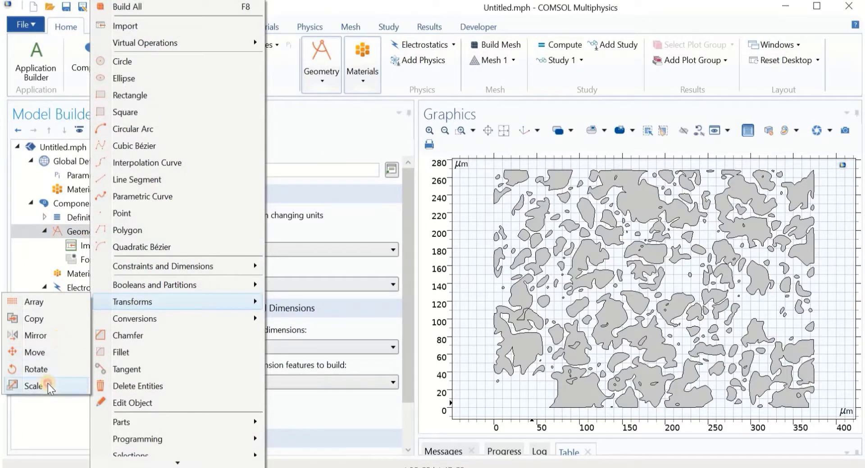
key("Escape")
key("Escape")
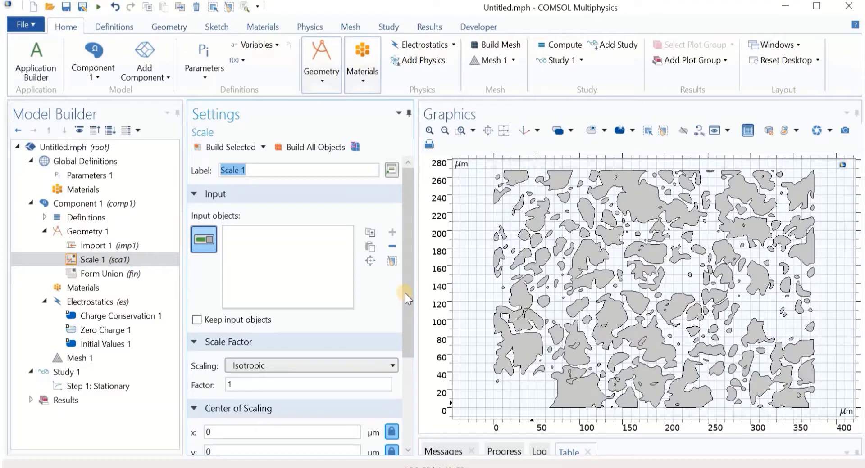
scroll(409, 309, "down", 2)
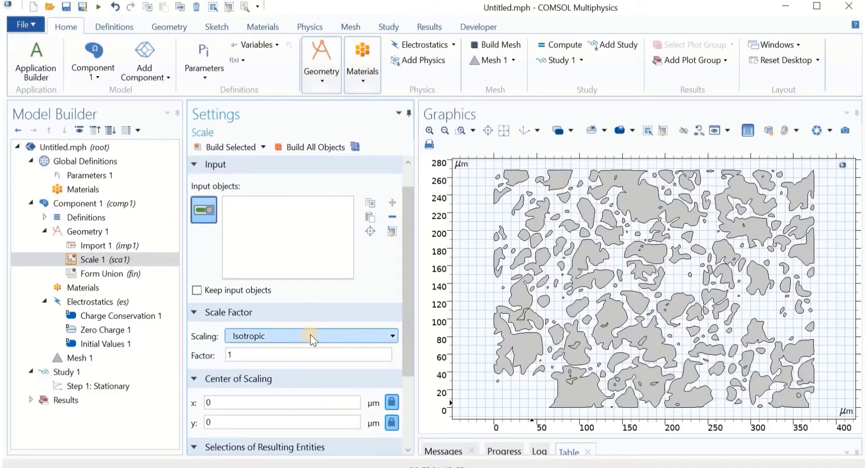
left_click(532, 347)
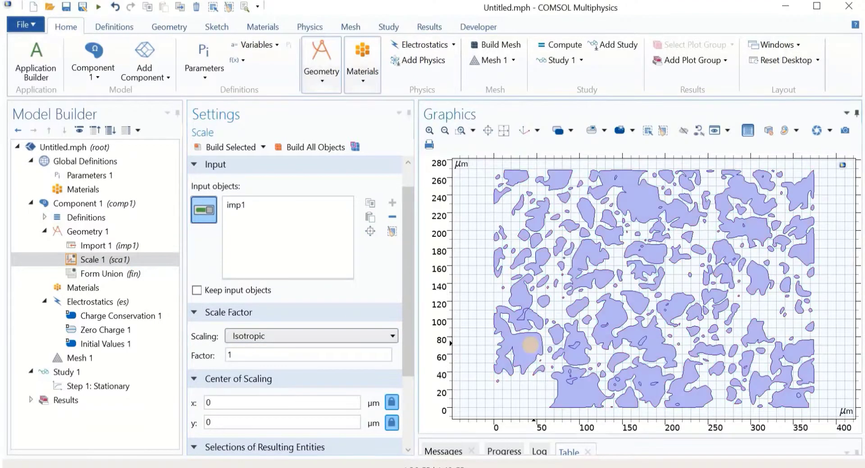
Set the isotropic scale factor to 5/375, build the Scale feature, and fit the scaled geometry in view.
double_click(272, 355)
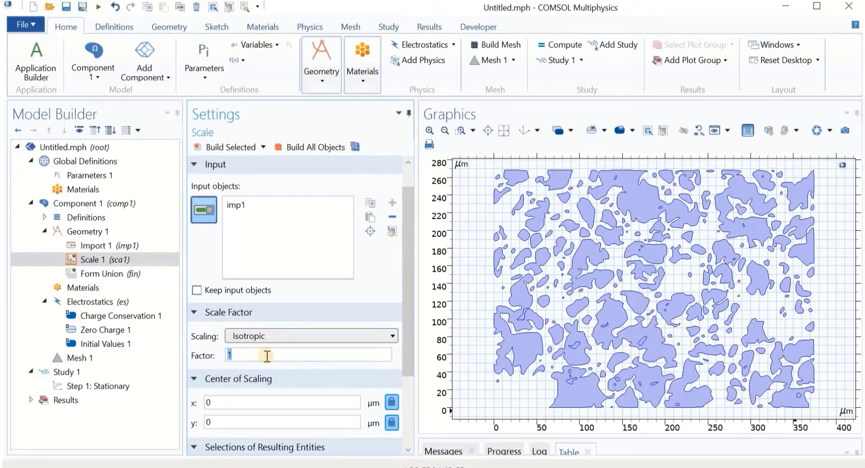
type("5/375")
left_click(221, 148)
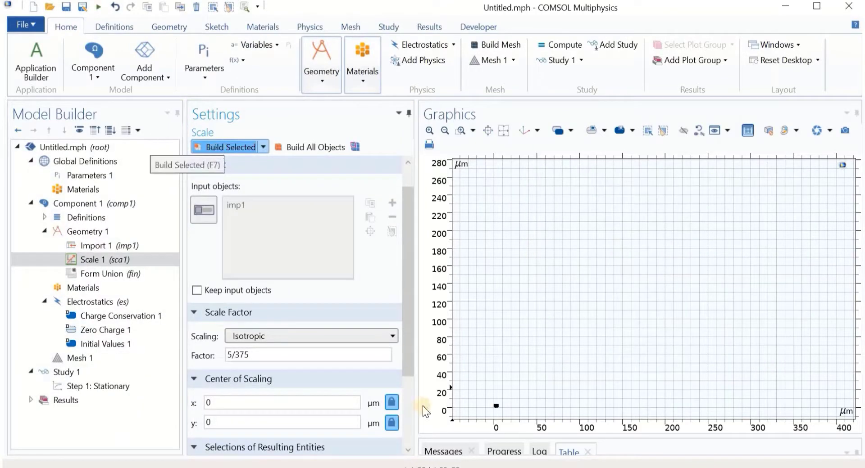
left_click(504, 130)
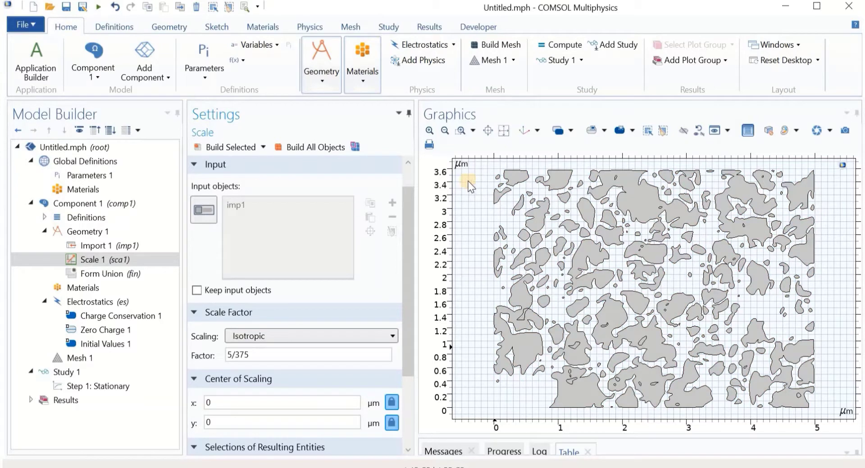
Add a solid rectangle to Geometry 1 with a width of 5.05 µm and a height of 3.6 µm.
left_click(94, 230)
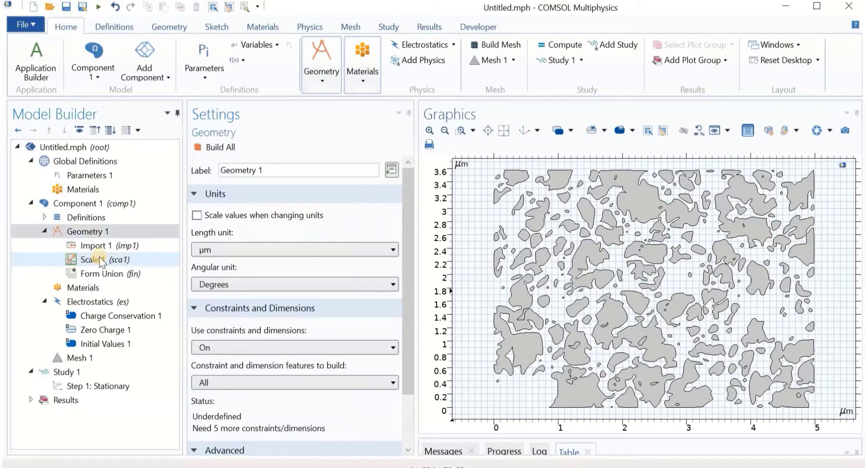
left_click(97, 232)
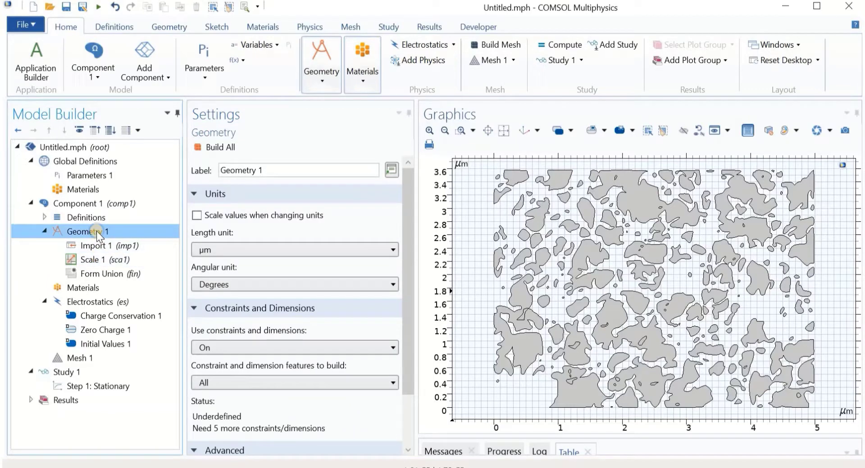
right_click(97, 233)
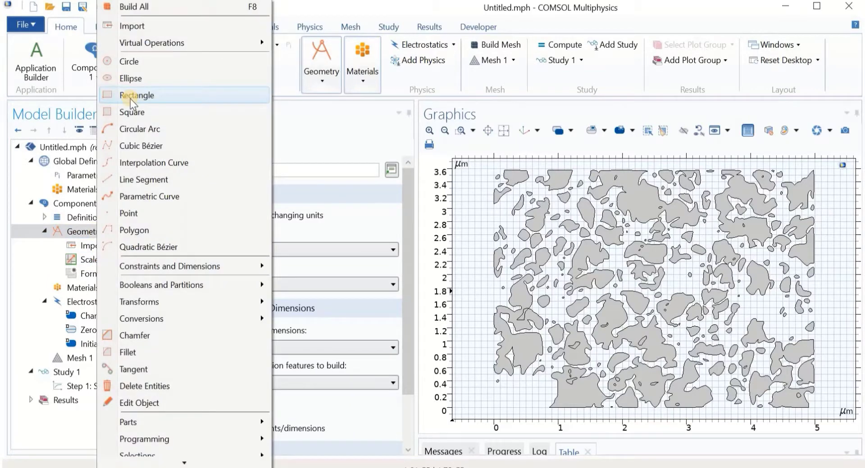
key("Escape")
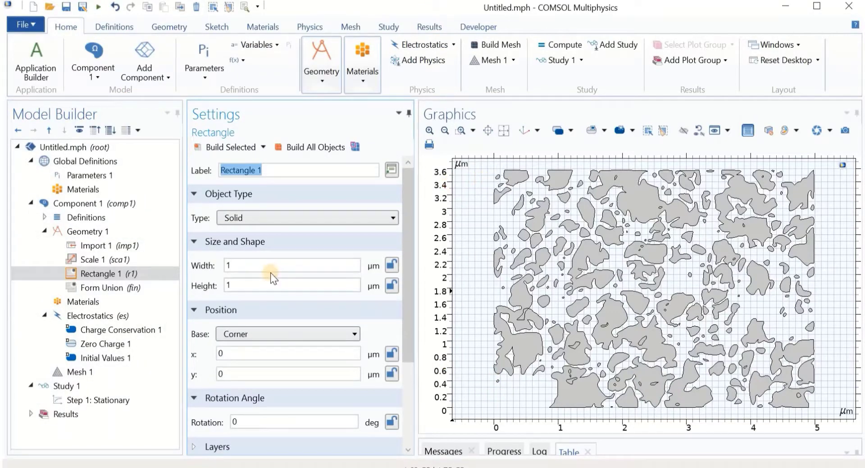
left_click(226, 266)
type("5.05")
left_click(238, 285)
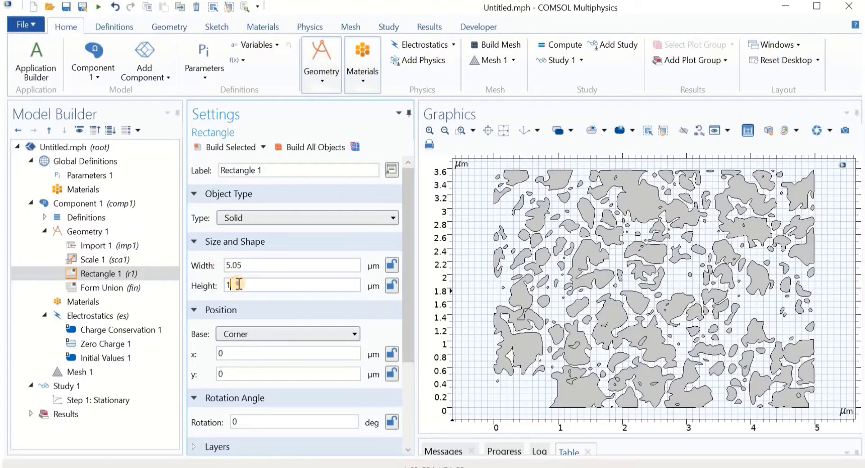
type("3.6")
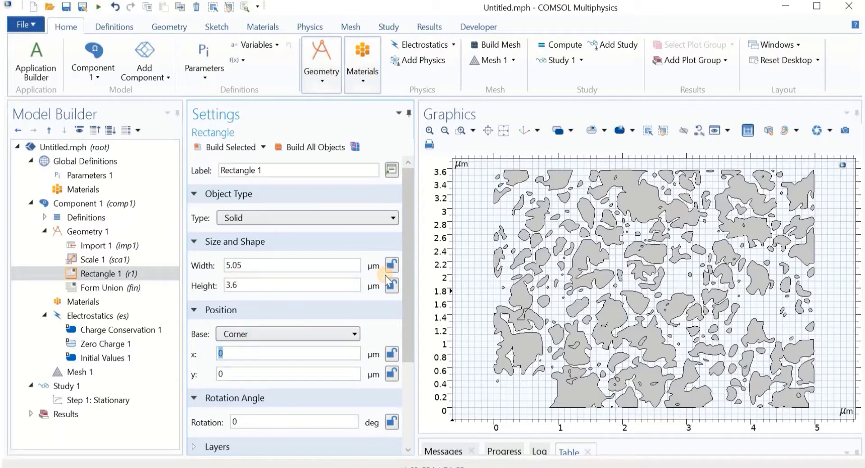
Position the rectangle's corner at x -0.02 µm and y -0.01 µm, build it, and check it by selecting it in the graphics view.
type("-0.02")
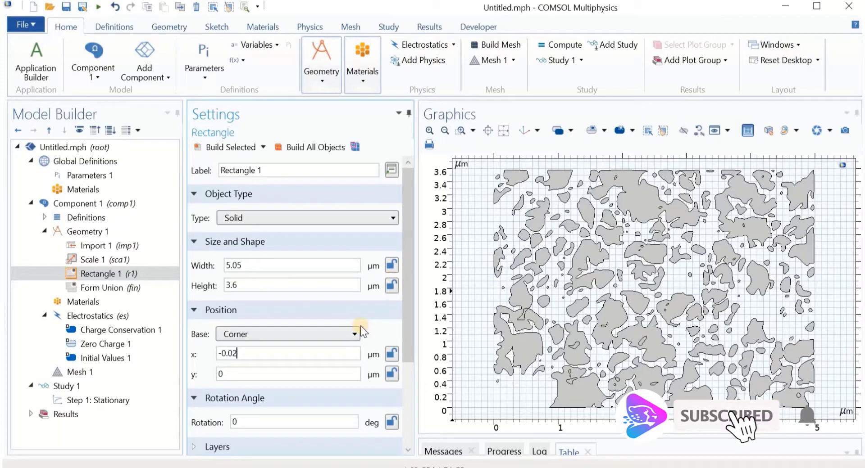
double_click(292, 377)
type("-")
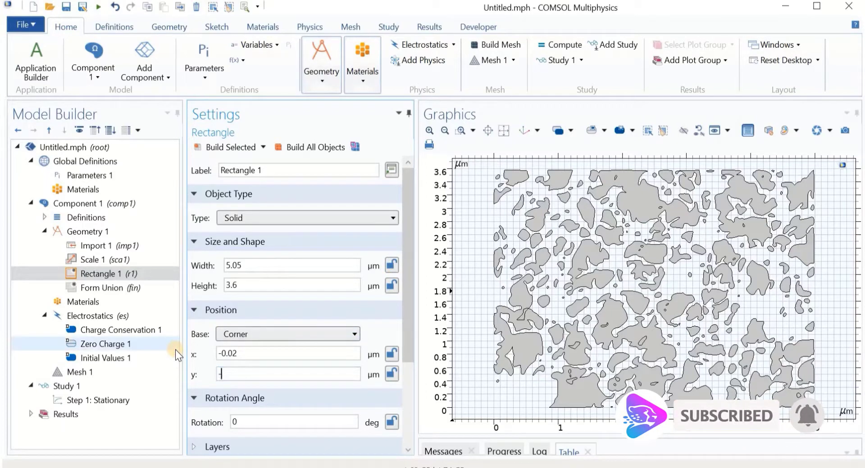
type("0.01")
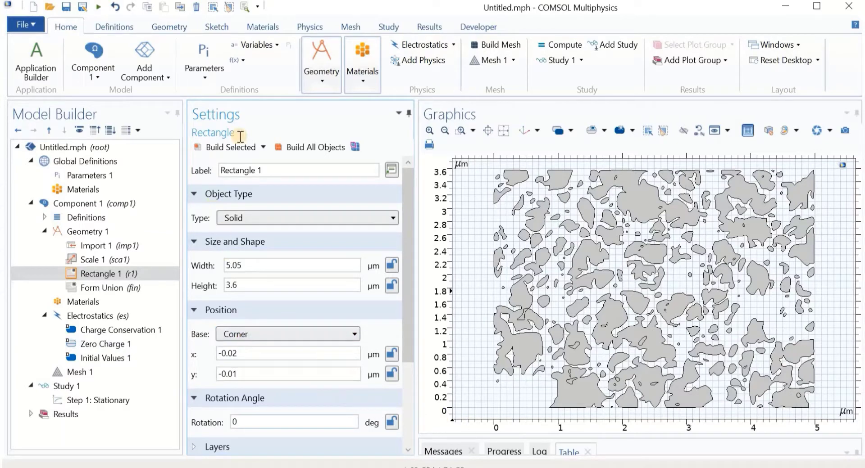
left_click(211, 147)
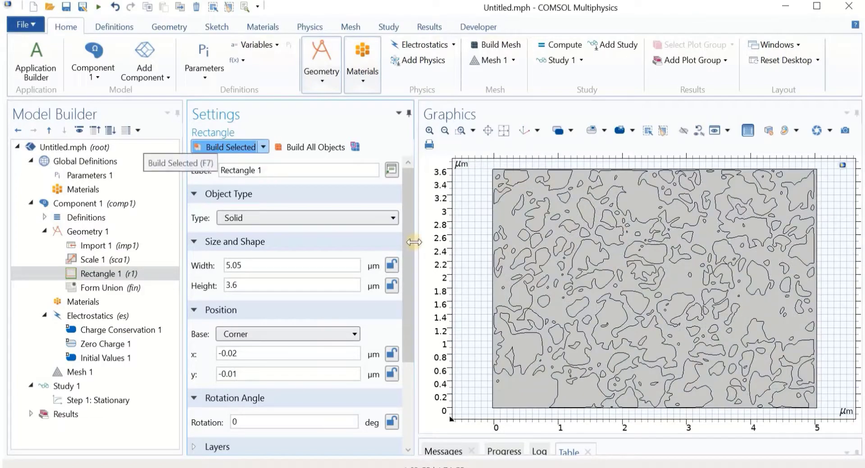
left_click(514, 391)
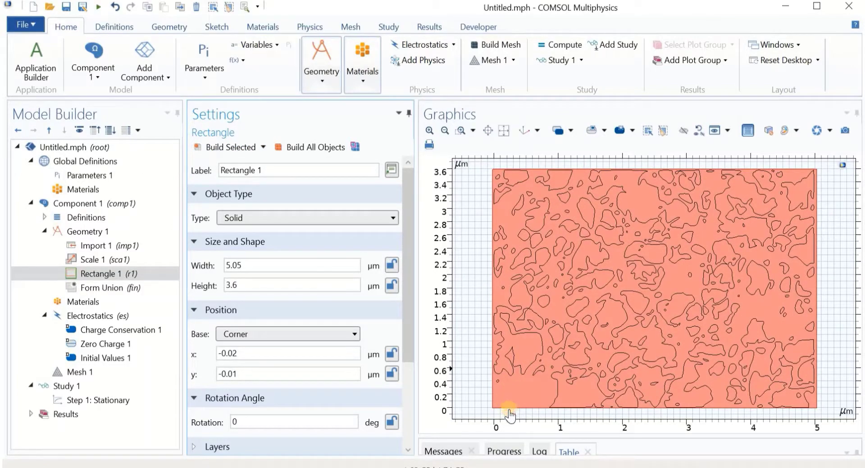
left_click(518, 413)
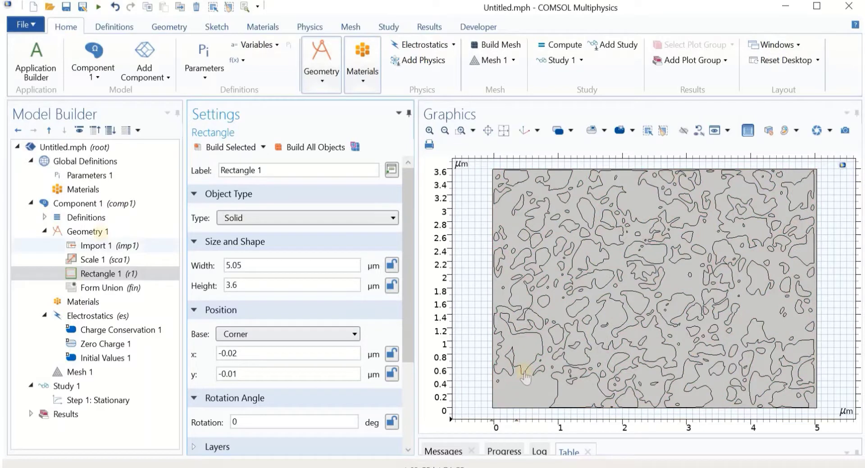
Add a second solid rectangle to Geometry 1, 5.05 µm wide and 0.1 µm high.
left_click(101, 233)
right_click(101, 234)
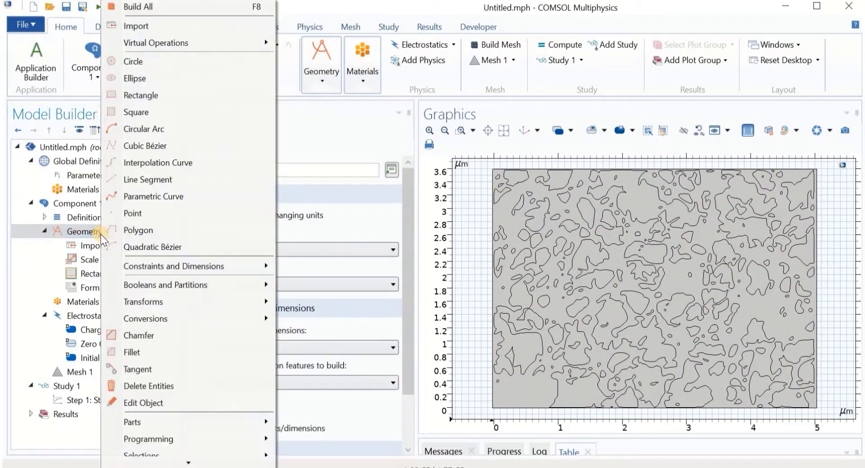
left_click(137, 95)
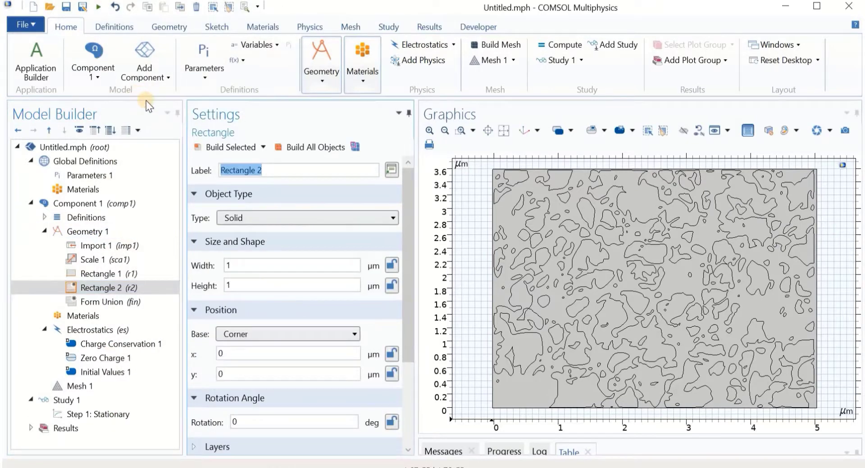
double_click(279, 264)
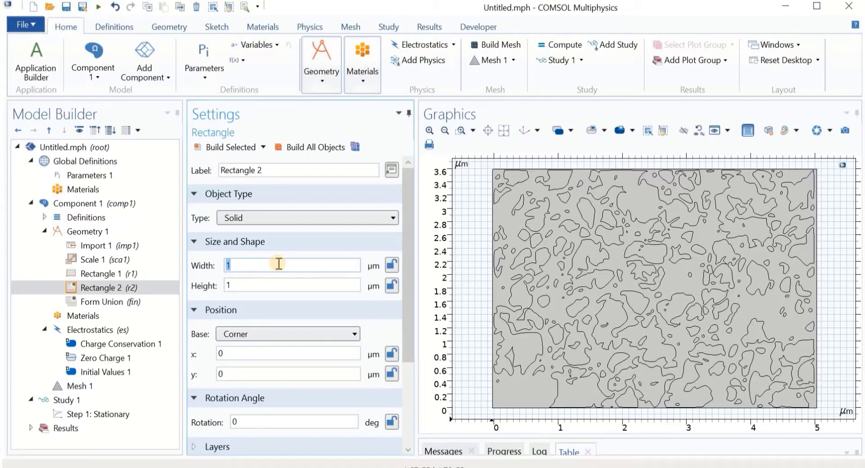
type("5.05")
left_click(253, 284)
double_click(260, 285)
type("0.1")
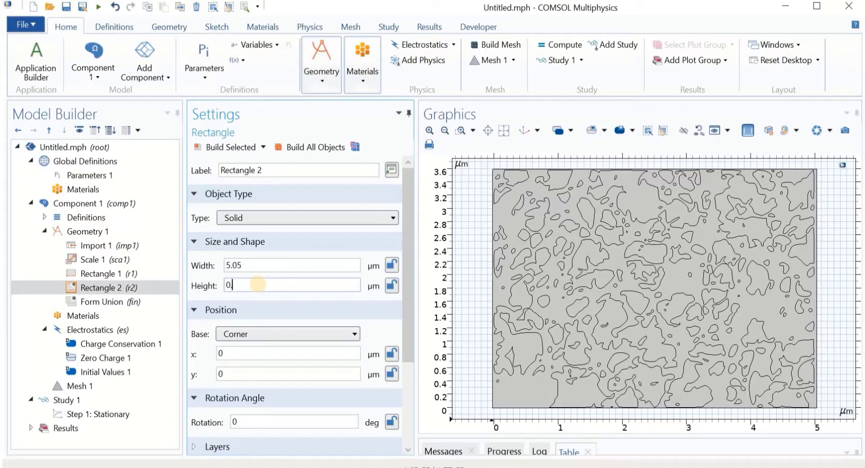
Place the thin rectangle's corner at x -0.02 µm and y -0.11 µm, and build it beneath the porous region.
double_click(229, 356)
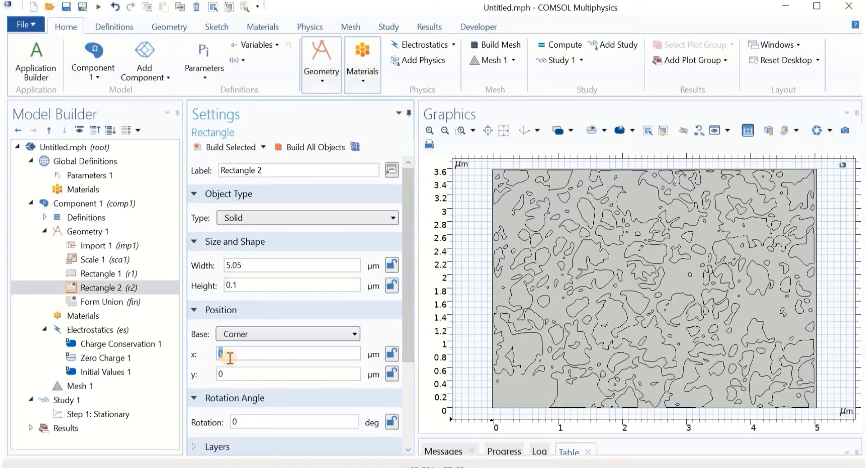
type("-0.02")
double_click(220, 374)
type("-0.11")
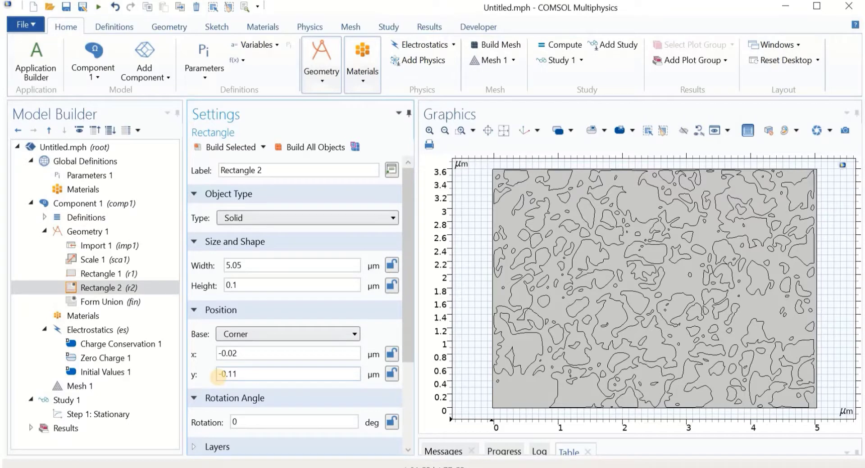
left_click(233, 147)
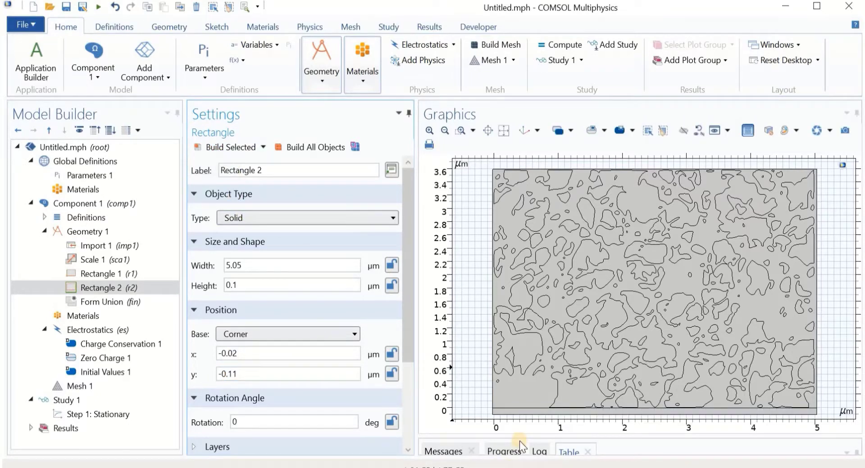
Duplicate the thin Rectangle 2 and set the copy's y position to 3.59 µm.
left_click(108, 287)
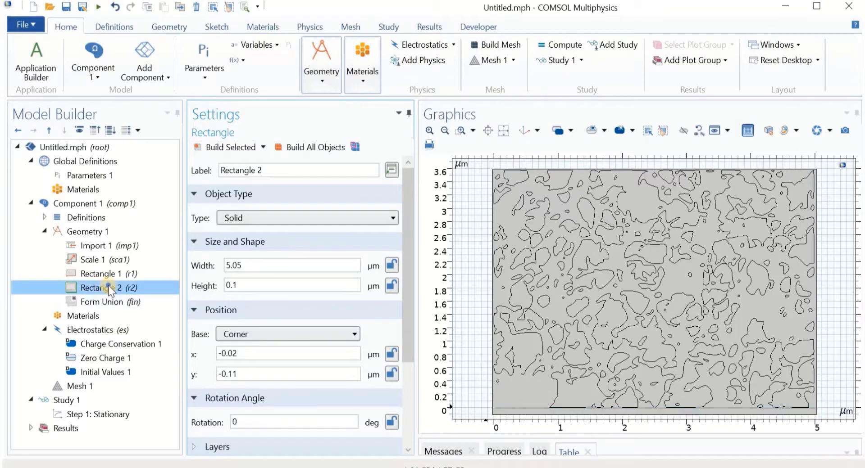
right_click(108, 286)
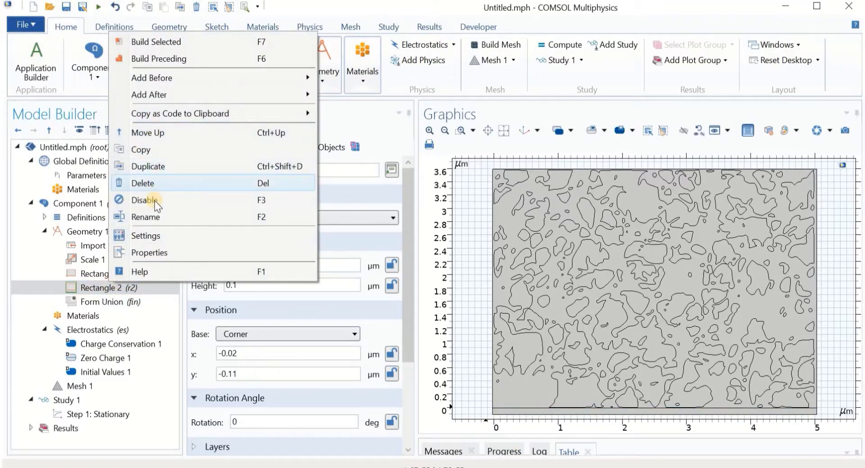
left_click(151, 166)
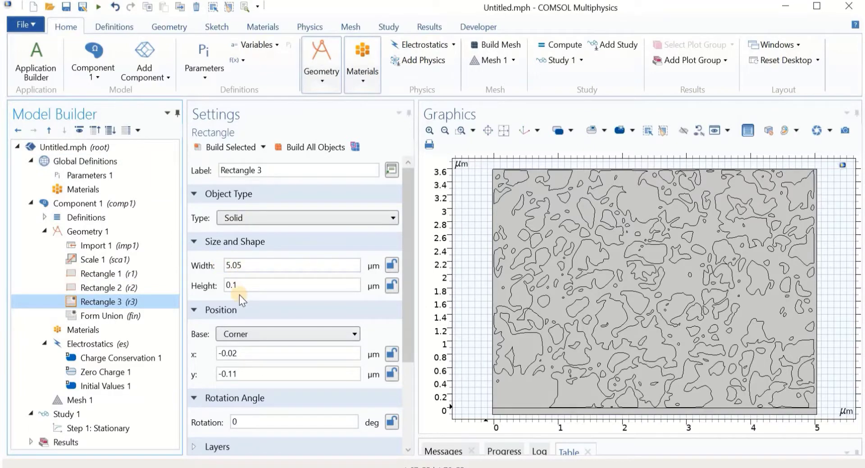
left_click(247, 373)
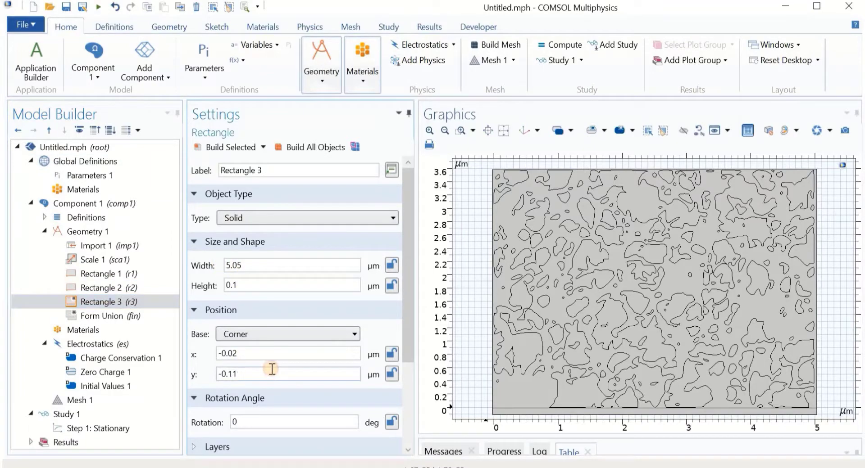
key("ctrl+a")
type("3.59")
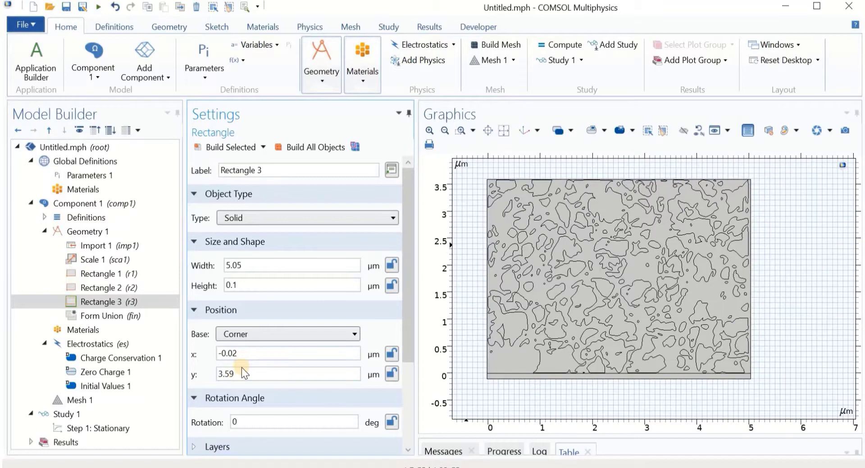
Build the duplicated thin rectangle and finalize the complete geometry with Form Union.
left_click(242, 148)
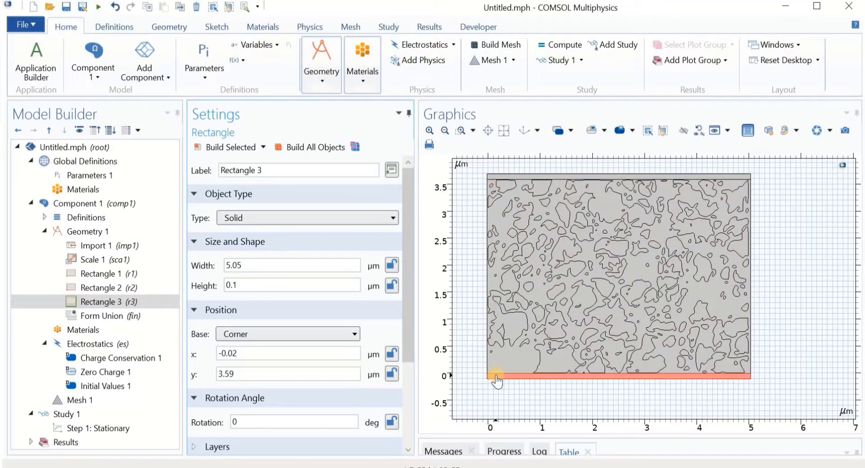
left_click(118, 316)
left_click(298, 150)
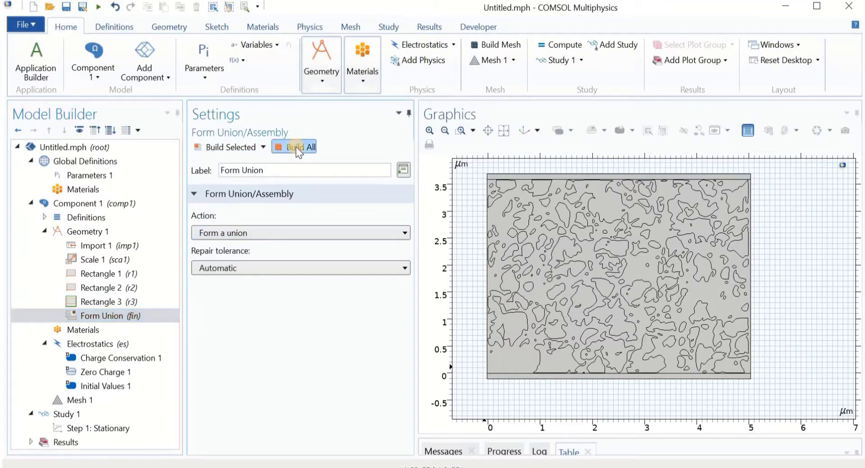
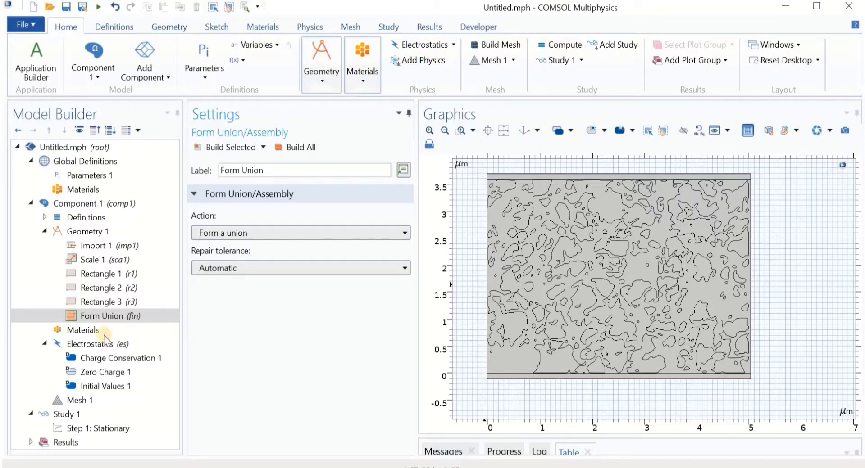
Add the built-in Air material from the material library to Component 1.
left_click(90, 332)
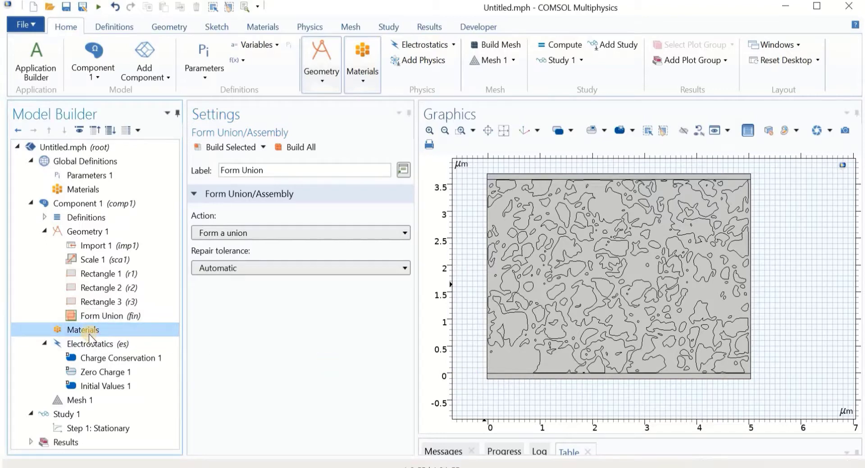
right_click(88, 334)
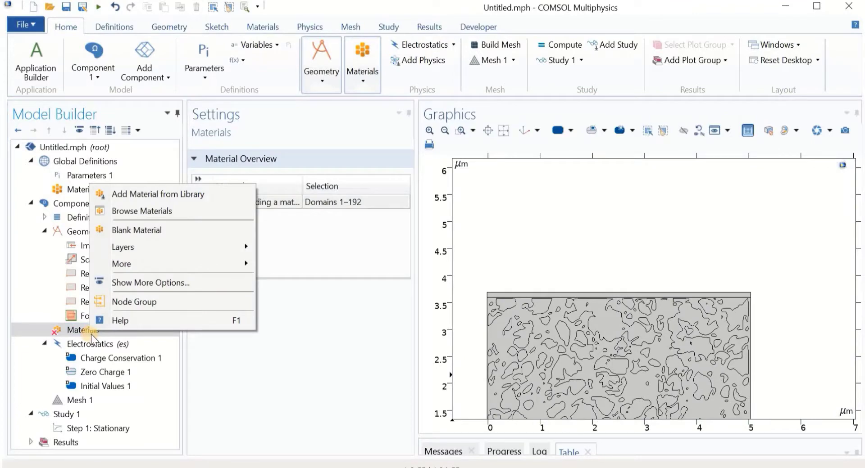
left_click(134, 196)
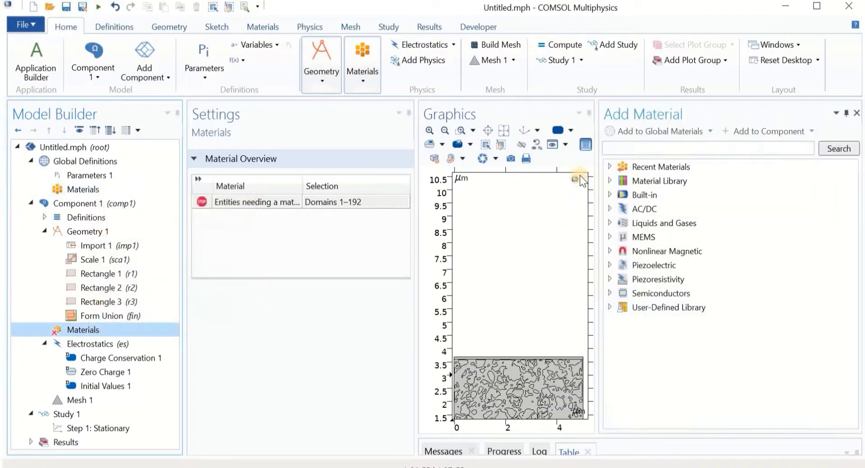
left_click(503, 130)
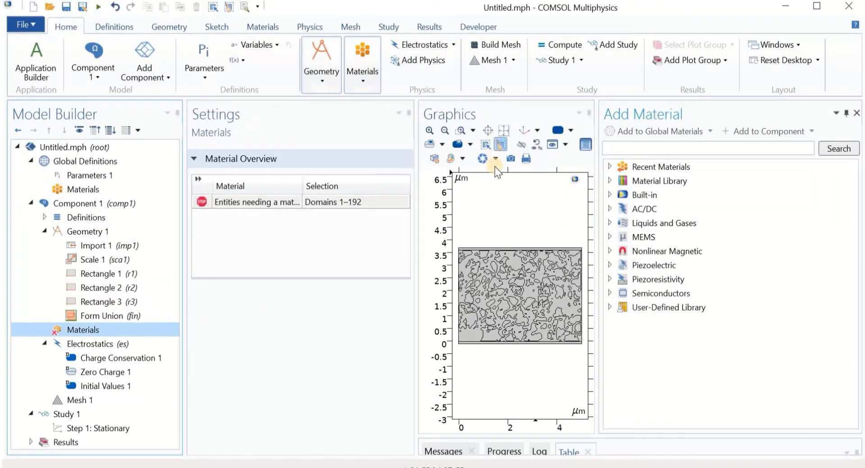
left_click(609, 209)
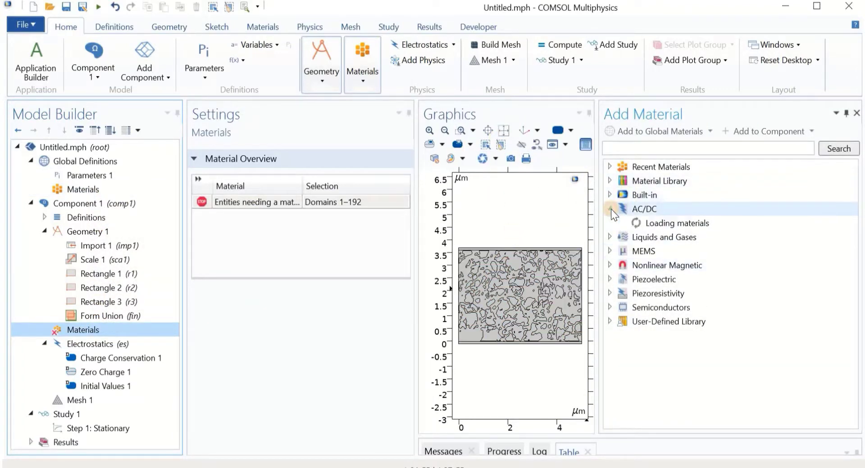
left_click(609, 194)
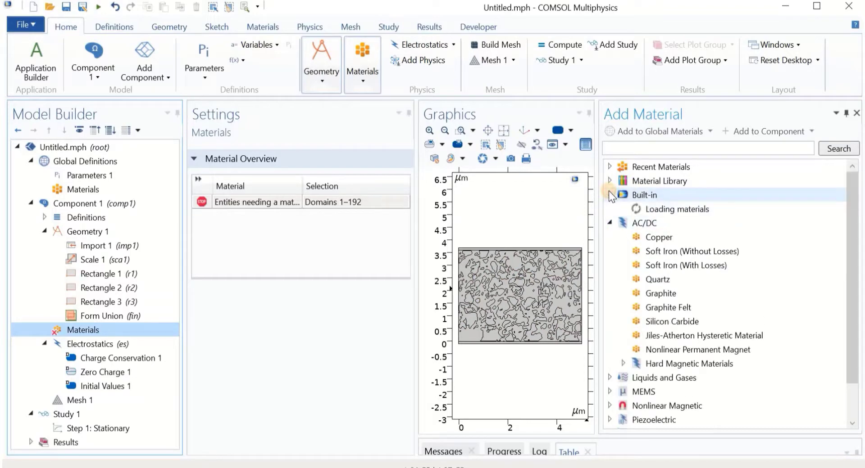
left_click(643, 208)
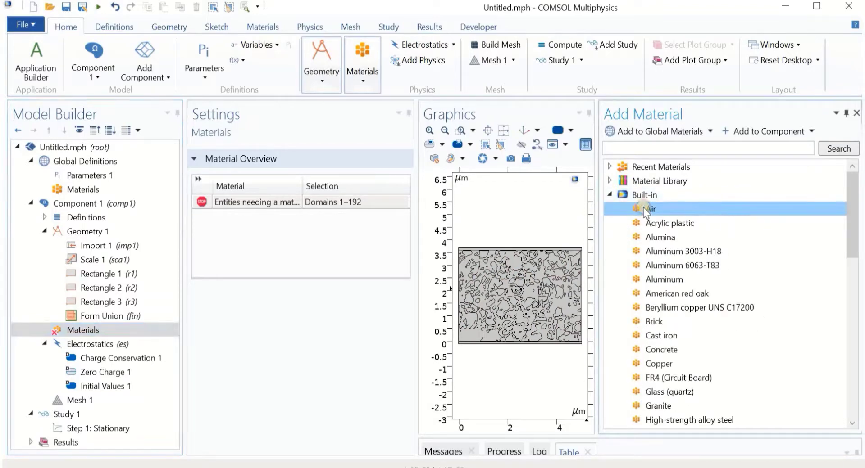
right_click(644, 208)
left_click(600, 236)
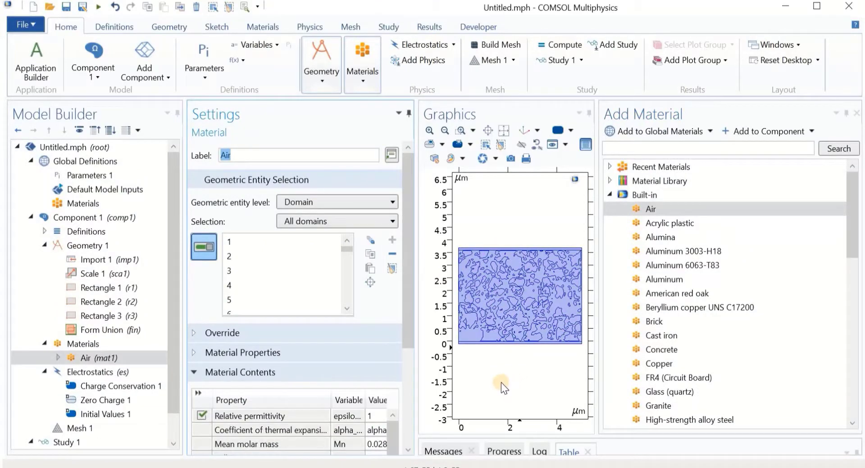
Remove the two thin electrode rectangles and the solid matrix domain from the Air material's selection, leaving only the pore domains.
left_click(472, 344)
left_click(502, 249)
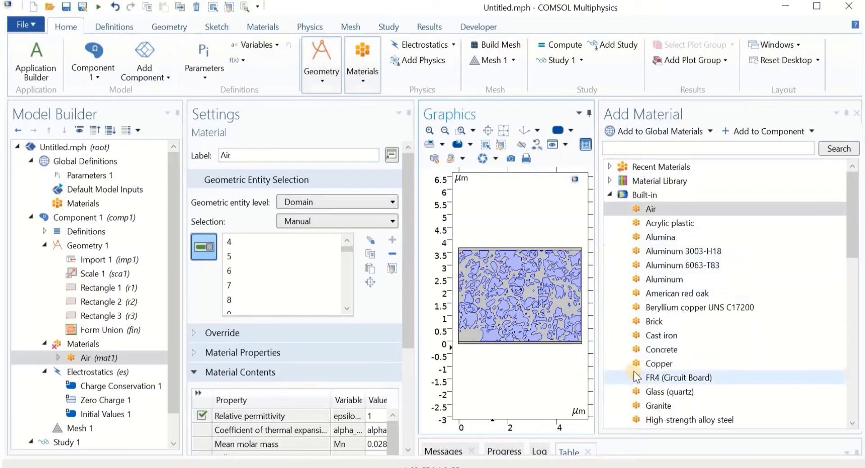
Add built-in Copper to Component 1 and assign it to the thin electrode rectangles above and below the porous region.
right_click(644, 363)
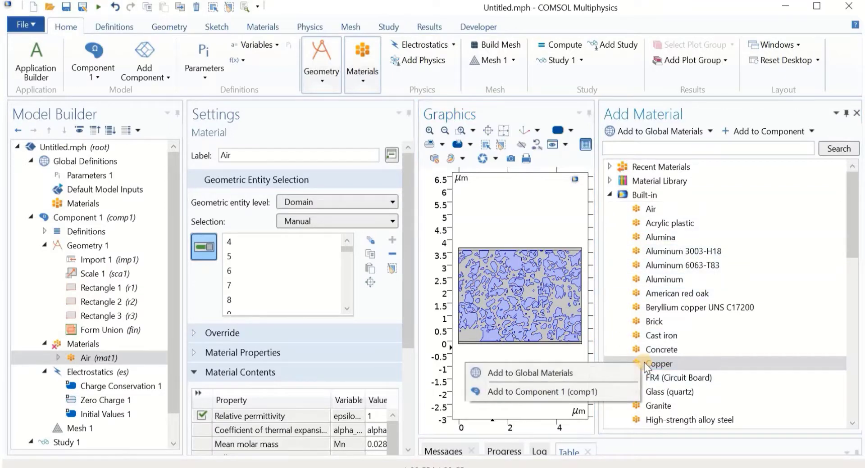
left_click(593, 390)
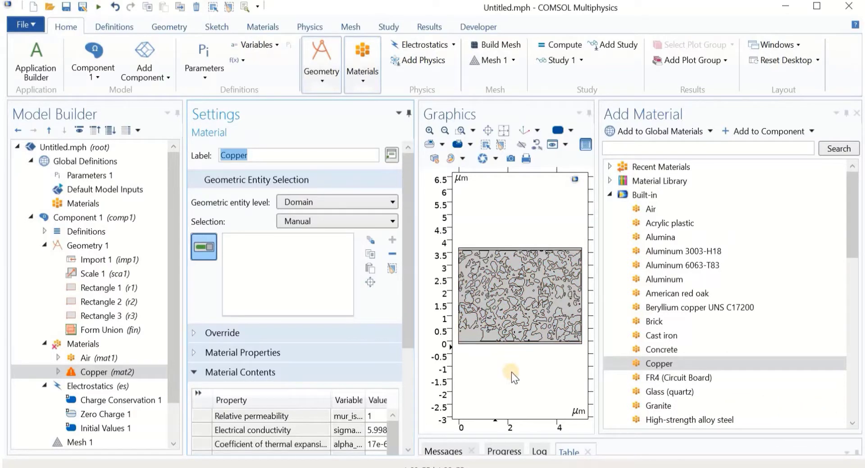
left_click(858, 114)
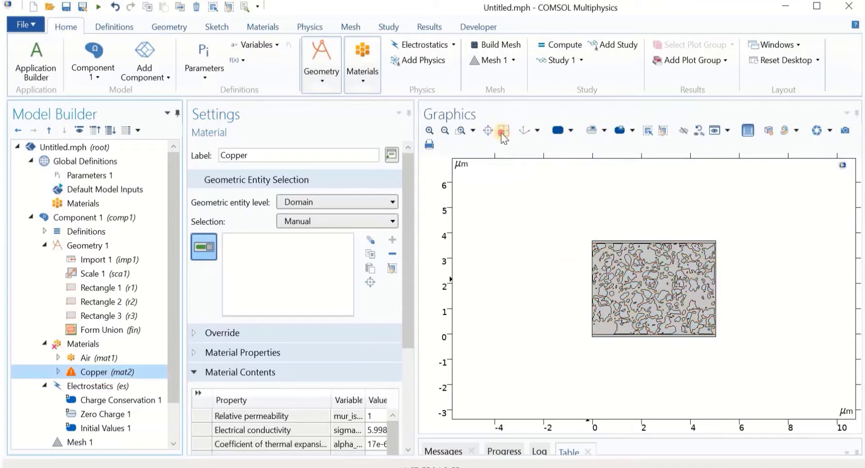
left_click(502, 132)
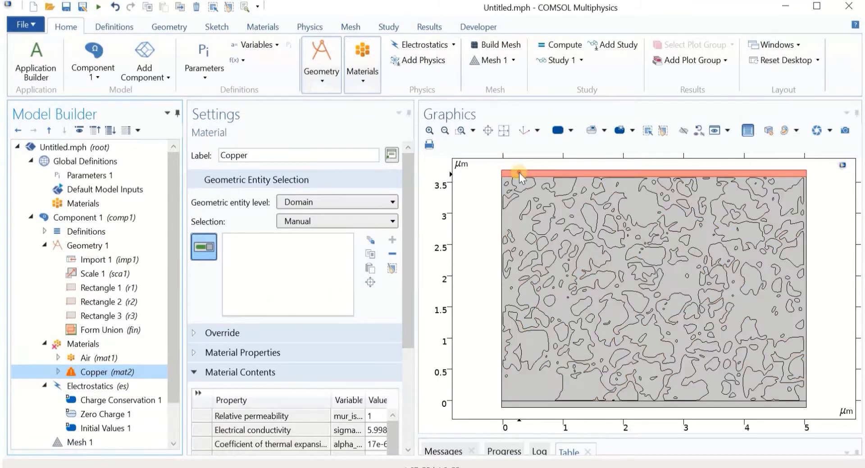
left_click(519, 173)
left_click(527, 404)
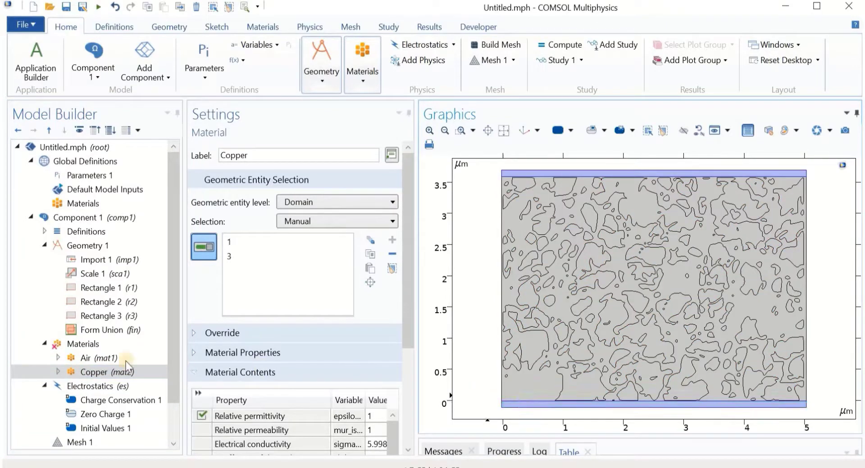
Add a blank material to Component 1 and assign it to the solid matrix domain surrounding the pores.
left_click(80, 343)
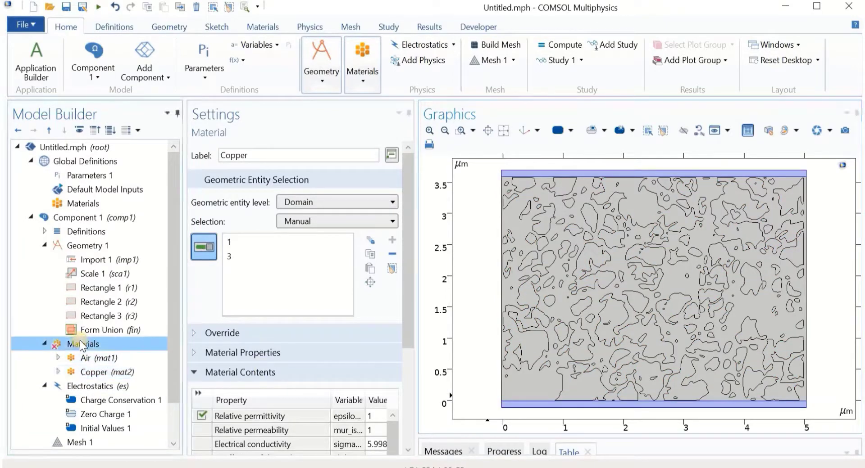
right_click(80, 344)
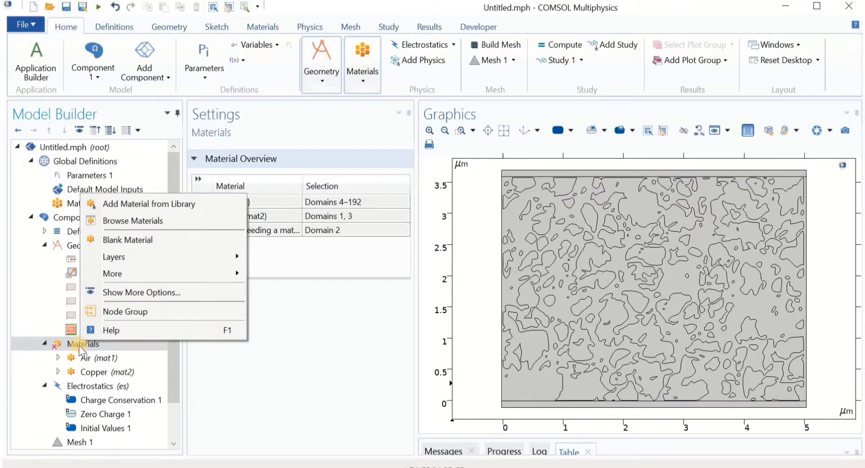
key("Escape")
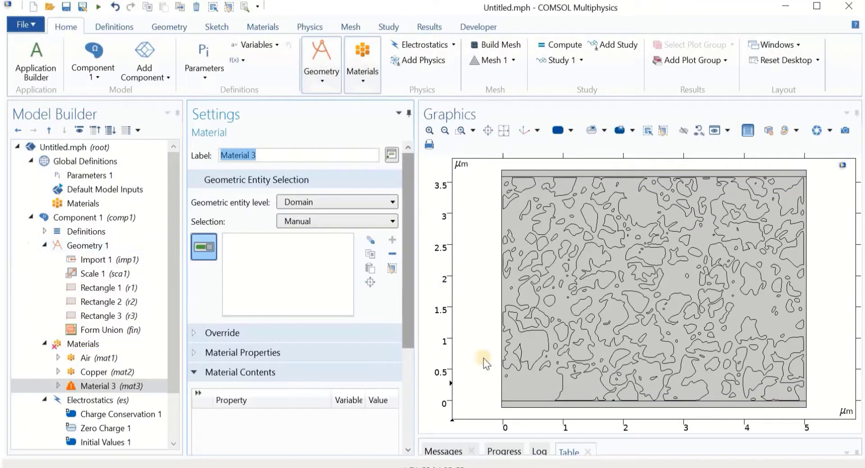
left_click(528, 392)
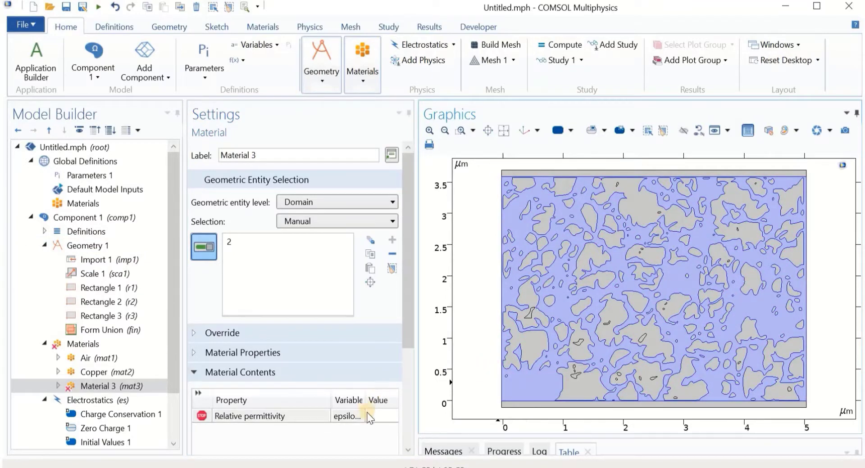
Set the blank material's relative permittivity to 2.
left_click_drag(365, 401, 301, 401)
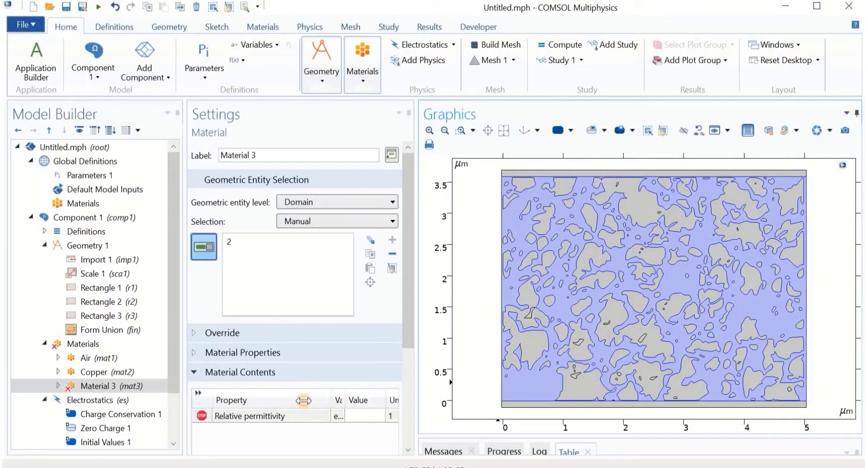
left_click(351, 416)
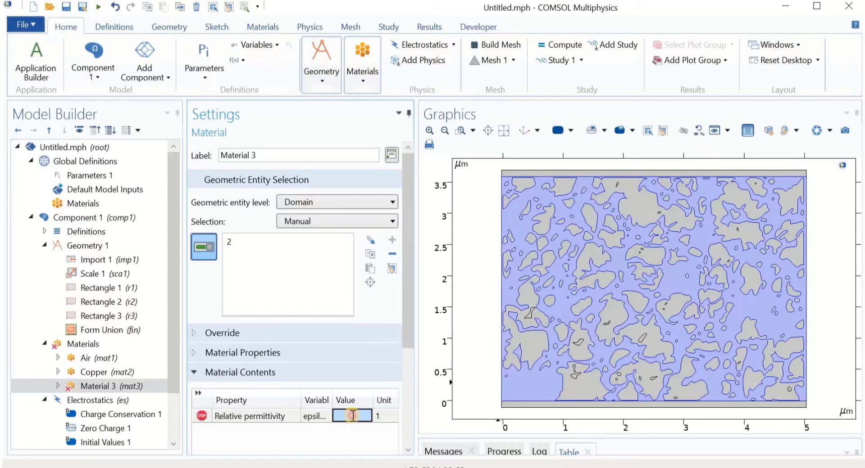
left_click(353, 415)
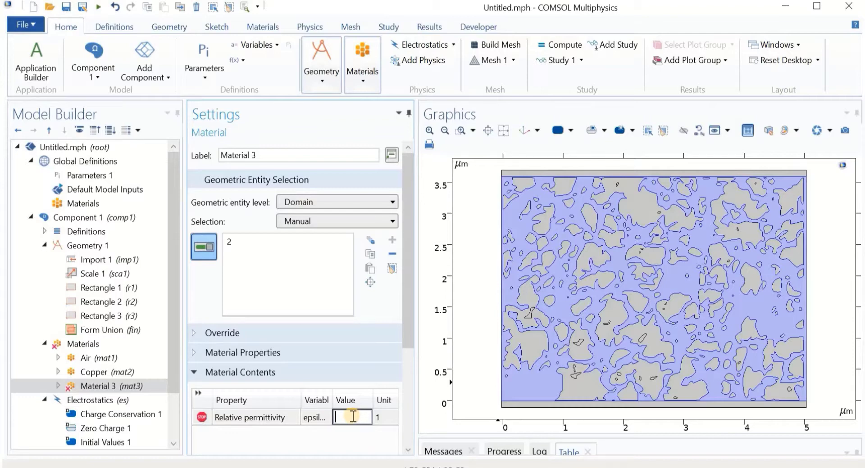
type("2")
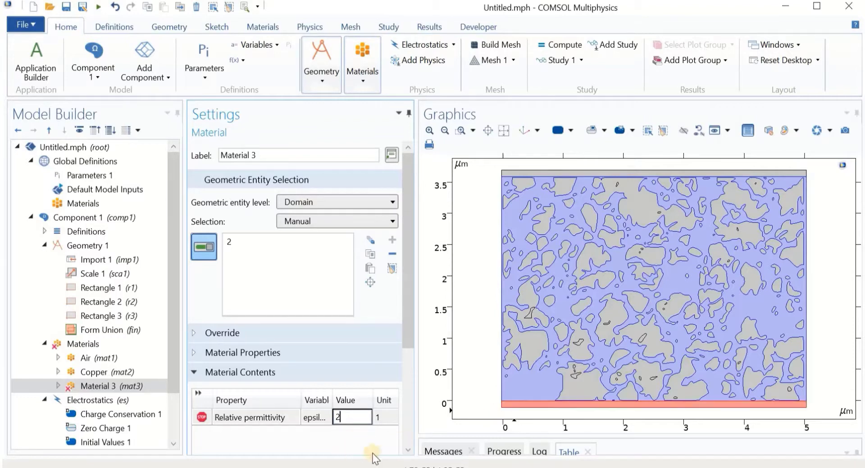
left_click(348, 440)
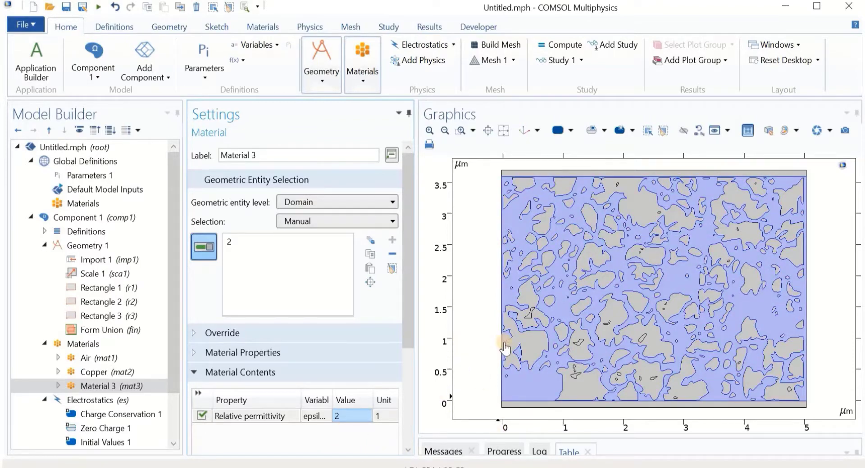
left_click(518, 396)
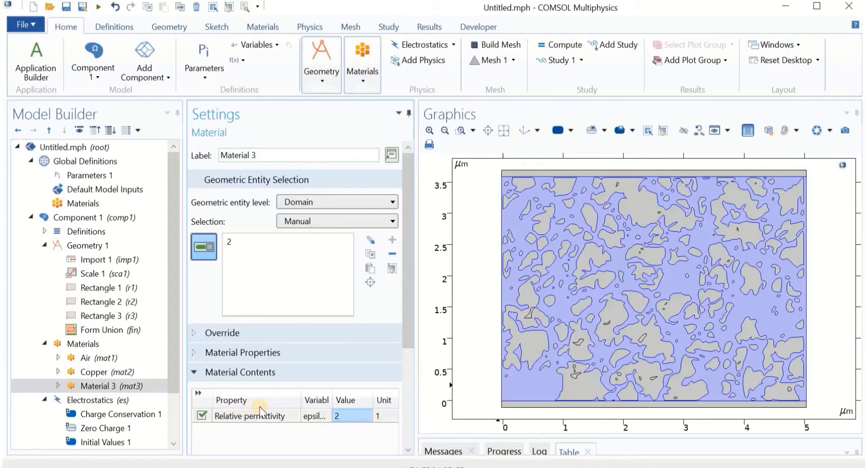
Set the Electrostatics interface's out-of-plane thickness to 1e-5 m.
scroll(164, 405, "down", 2)
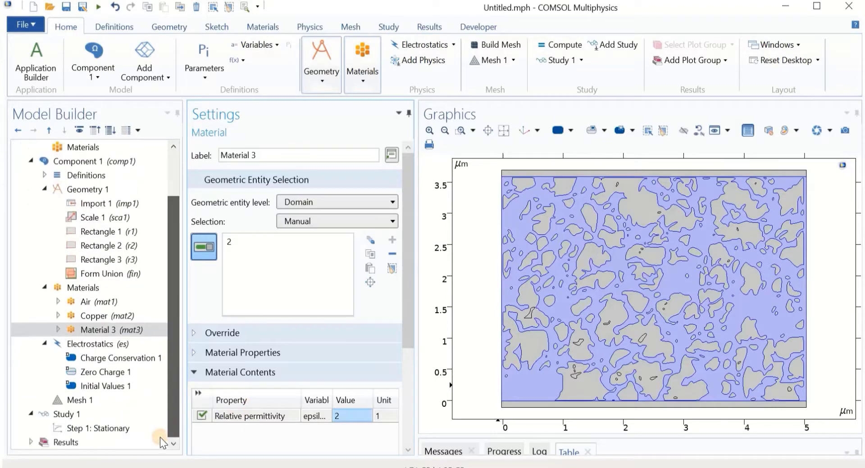
left_click(123, 344)
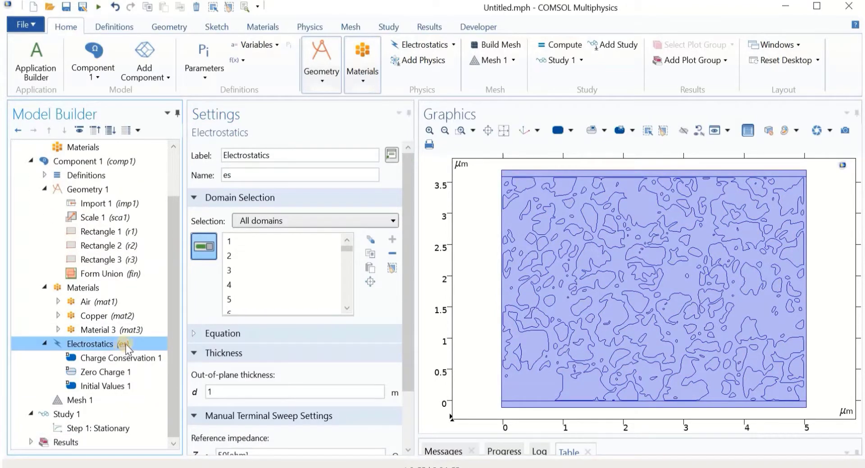
left_click(206, 392)
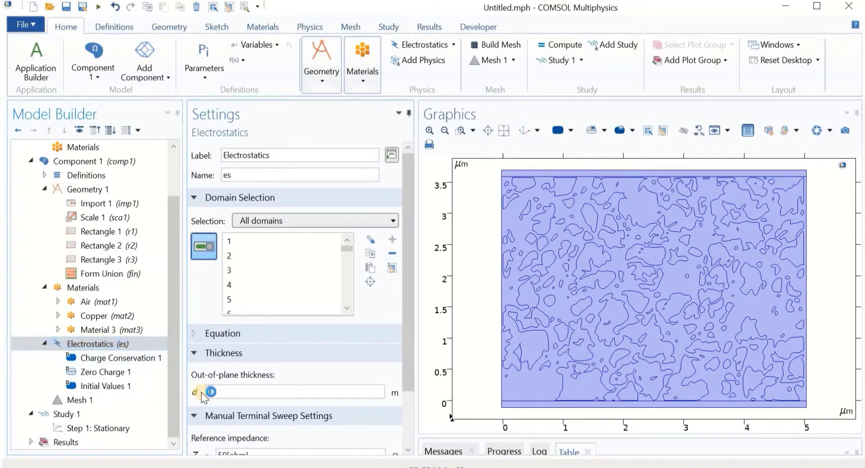
key("BackSpace")
type("1e-5")
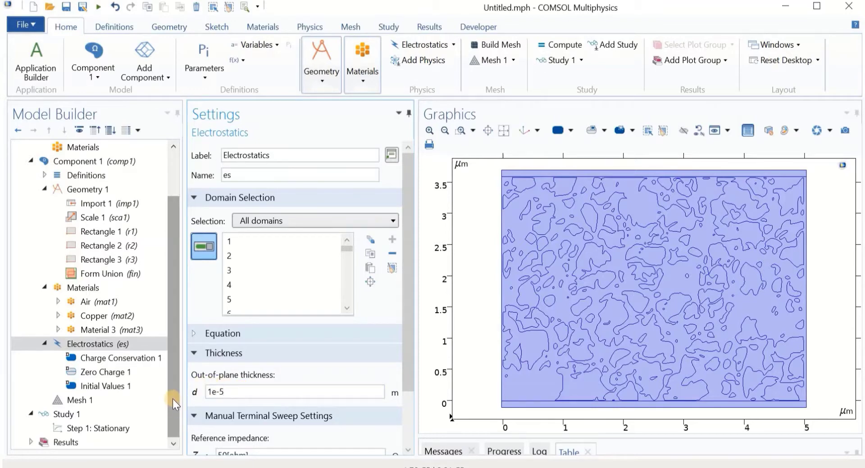
Add a Ground boundary condition to Electrostatics and apply it to the bottom edge of the lower electrode.
left_click(98, 344)
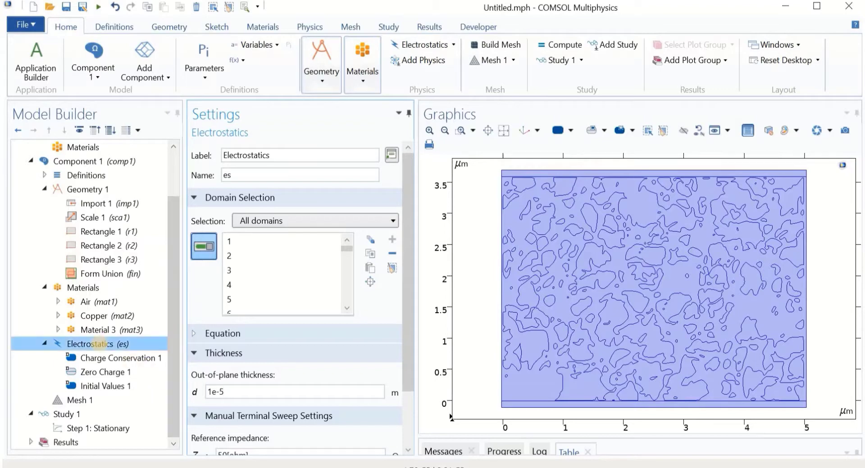
right_click(99, 345)
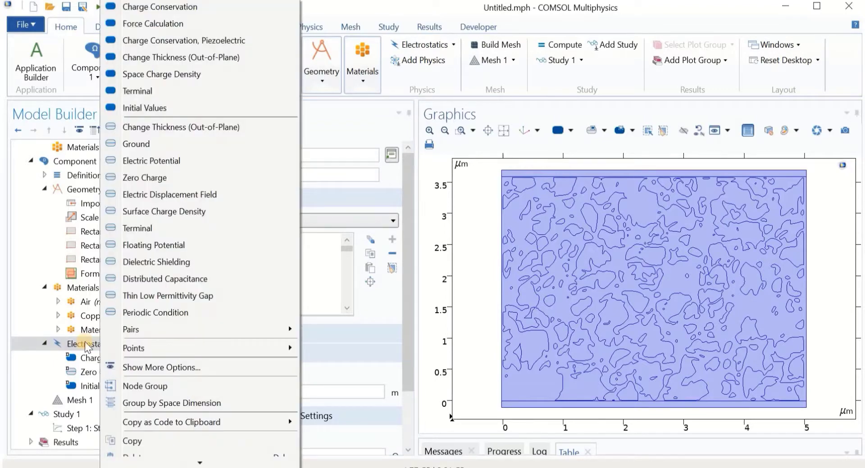
key("Escape")
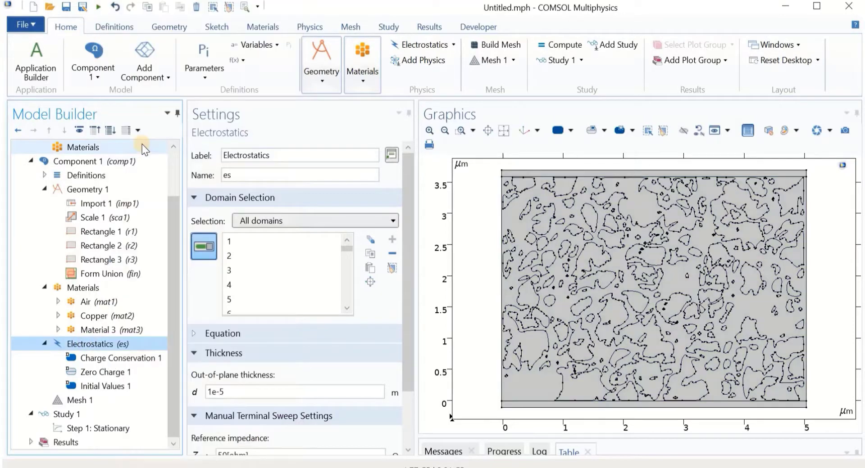
left_click(525, 408)
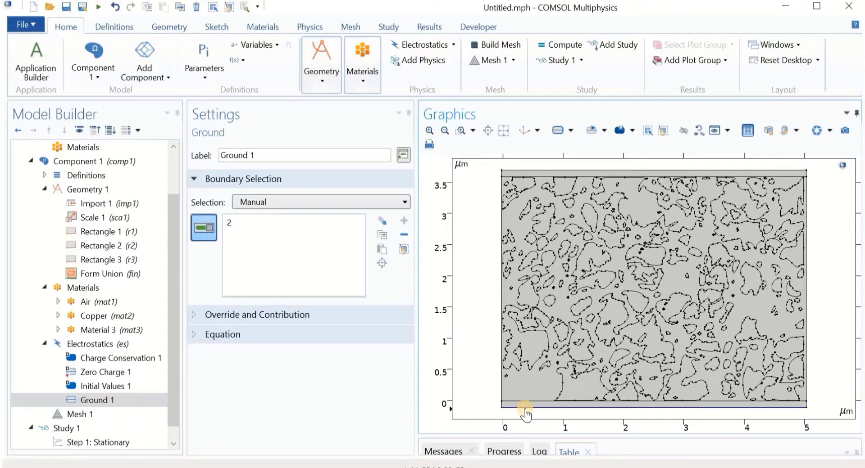
Add a boundary Terminal to Electrostatics and apply it to the top edge of the upper electrode.
left_click(90, 344)
right_click(90, 343)
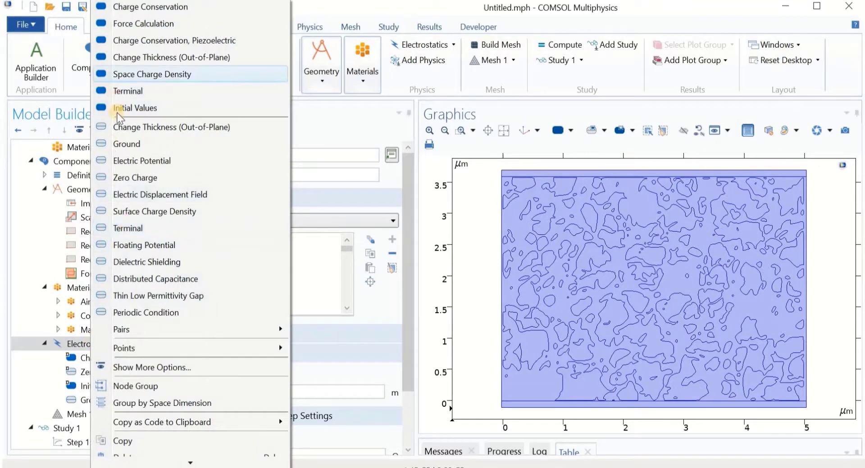
left_click(128, 231)
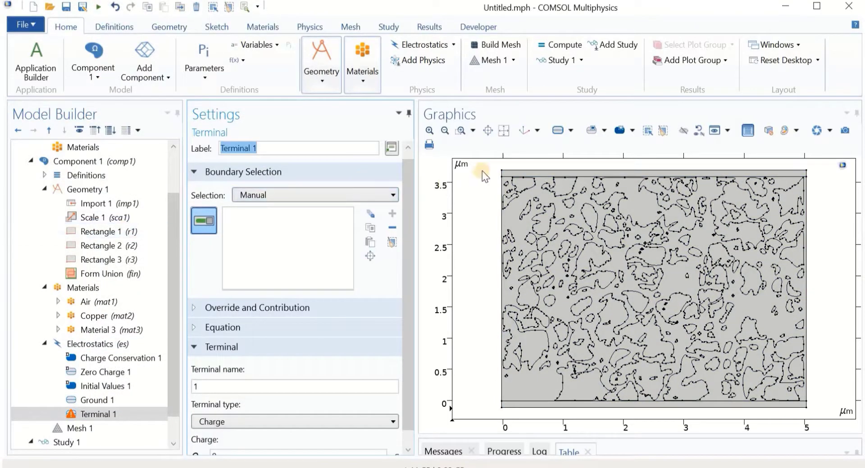
left_click(505, 171)
Set the terminal type to Voltage, with the default value of 1 V.
left_click_drag(409, 191, 410, 233)
scroll(409, 323, "down", 1)
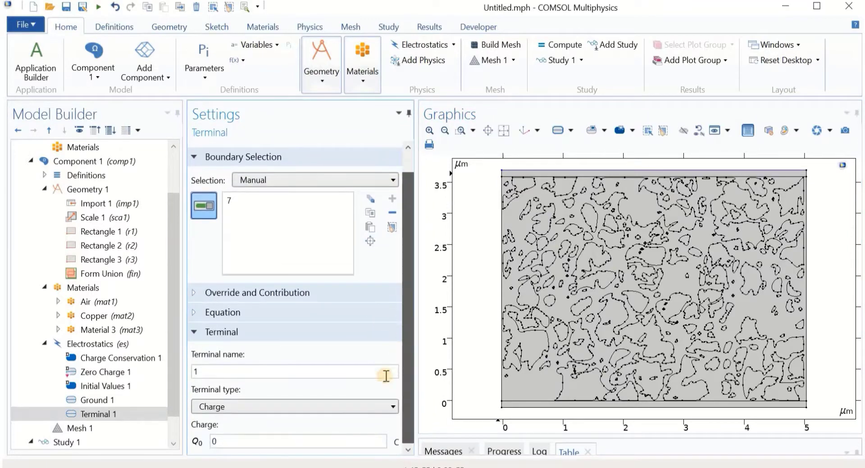
left_click(360, 406)
left_click(291, 422)
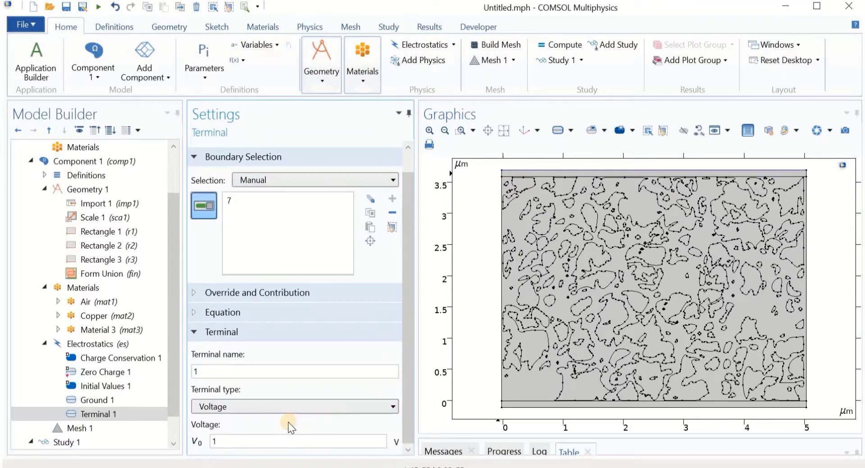
left_click(406, 390)
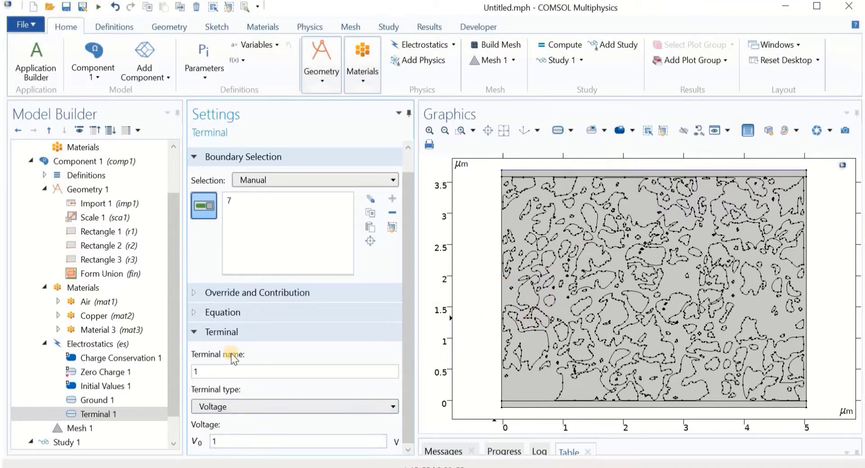
Build the physics-controlled mesh with Normal element size for the whole geometry.
scroll(174, 391, "down", 2)
left_click(130, 387)
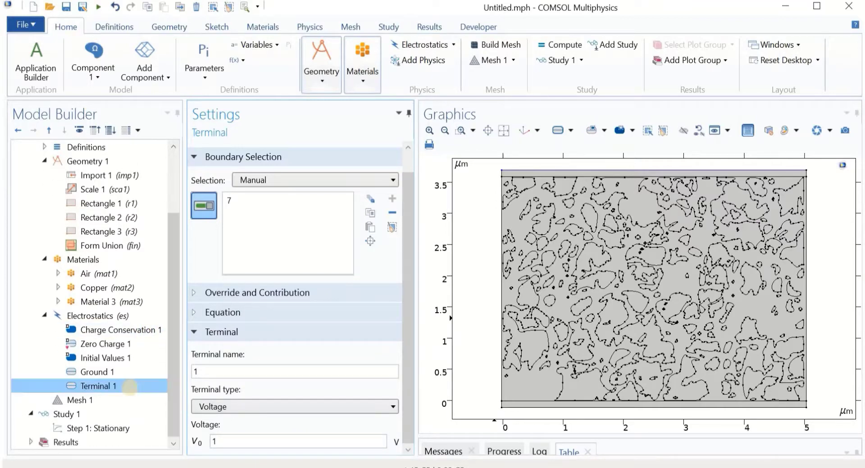
left_click(84, 399)
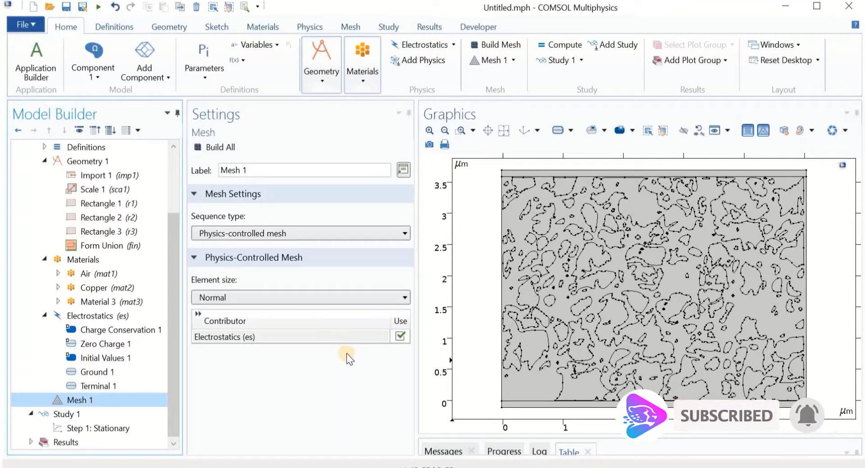
left_click(218, 147)
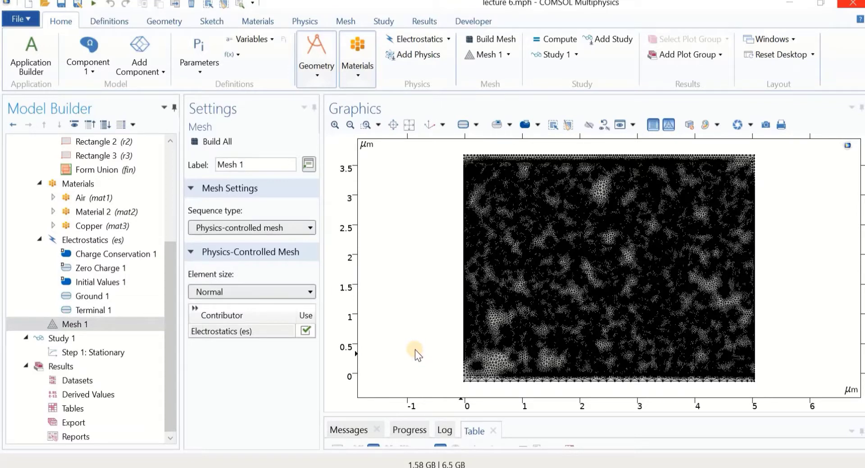
Compute the Stationary step of Study 1 and display the electric potential surface plot.
left_click(104, 350)
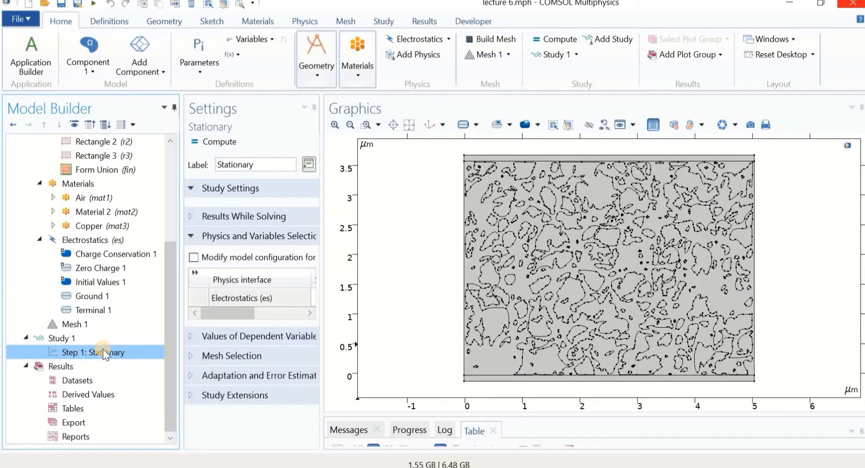
left_click(228, 142)
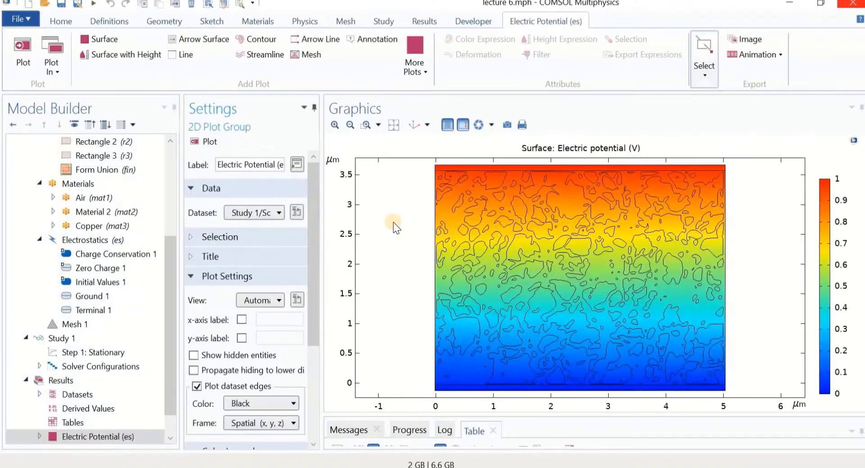
scroll(169, 324, "down", 1)
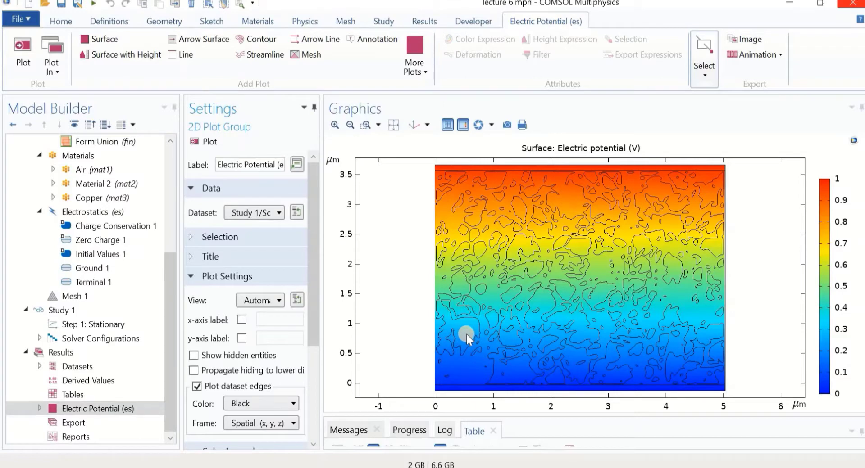
Add a Global Evaluation under Derived Values with the Electrostatics terminal expression es.C11 (Maxwell capacitance) for Study 1/Solution 1.
left_click(102, 380)
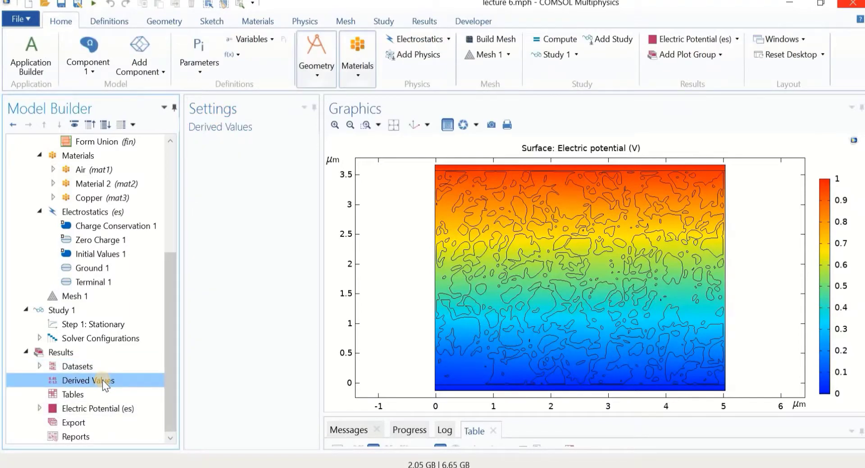
right_click(102, 380)
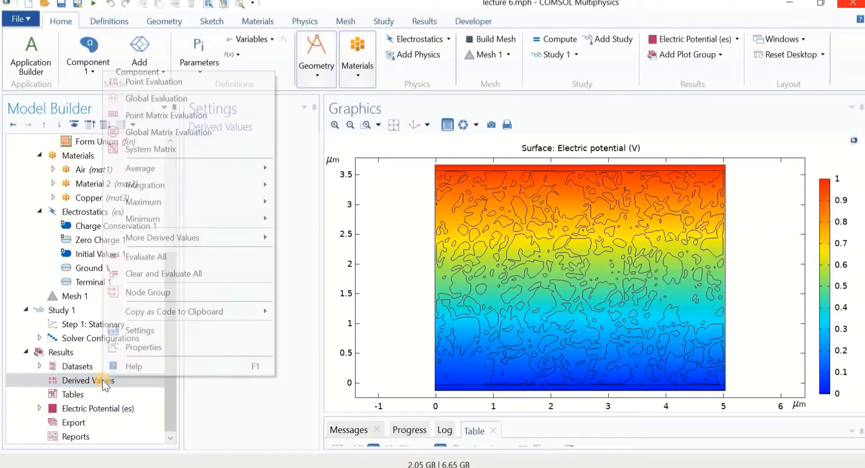
left_click(136, 99)
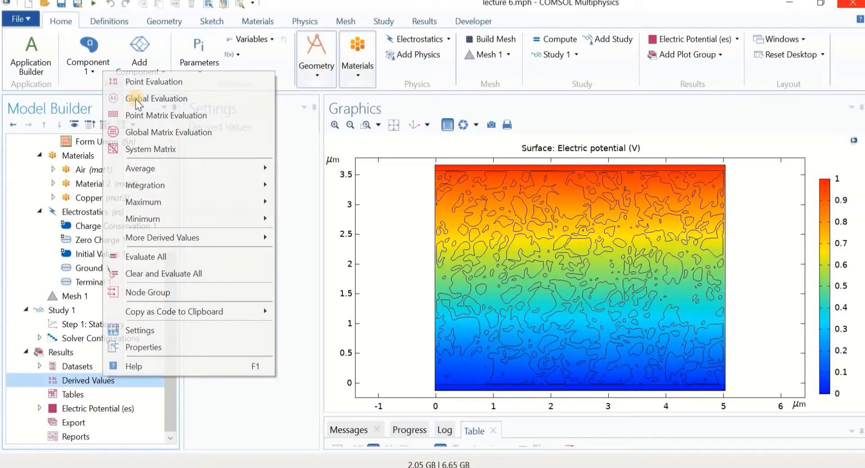
left_click_drag(321, 229, 395, 229)
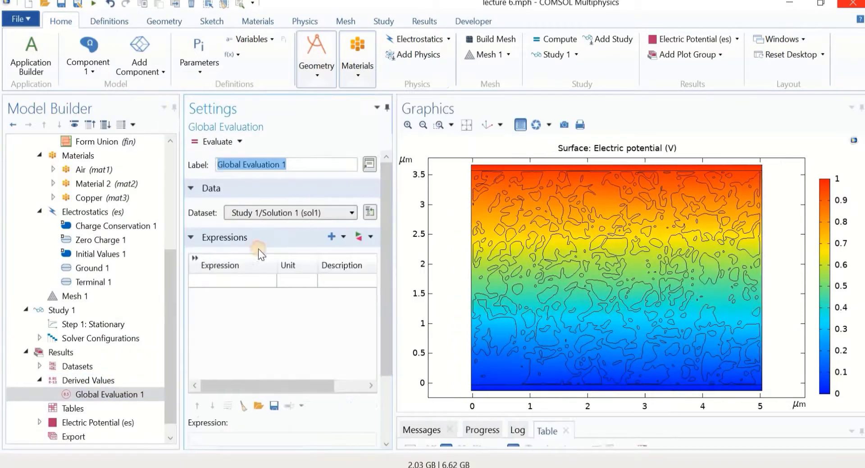
left_click(357, 237)
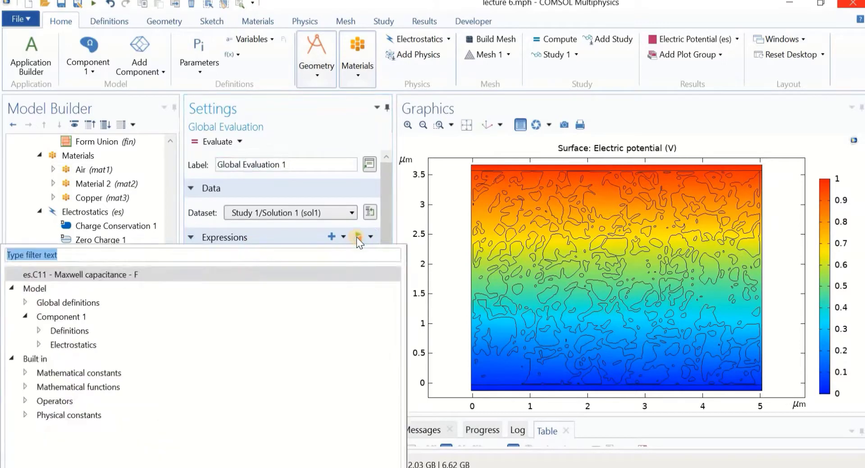
left_click(41, 345)
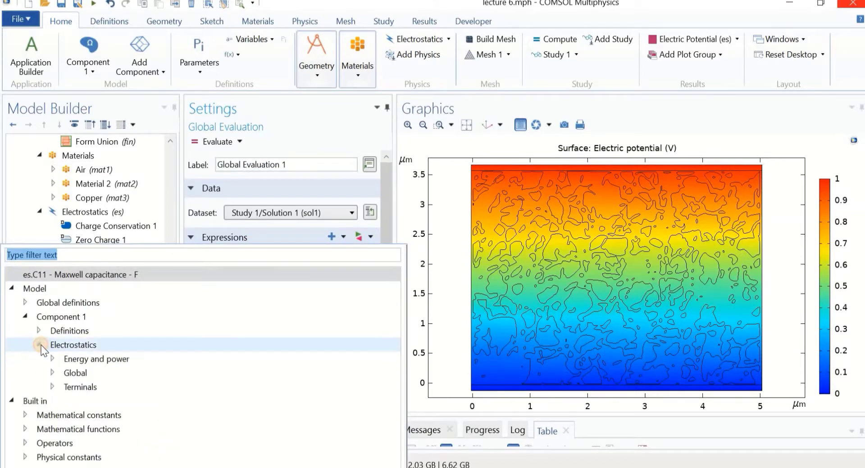
left_click(53, 387)
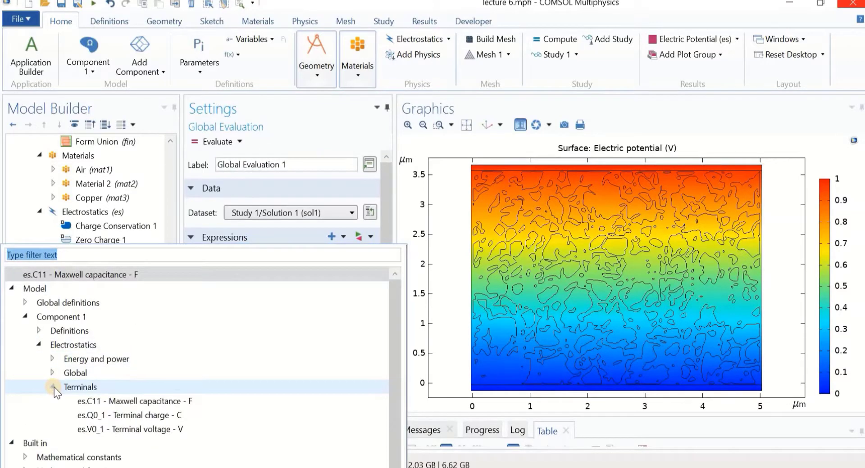
double_click(142, 402)
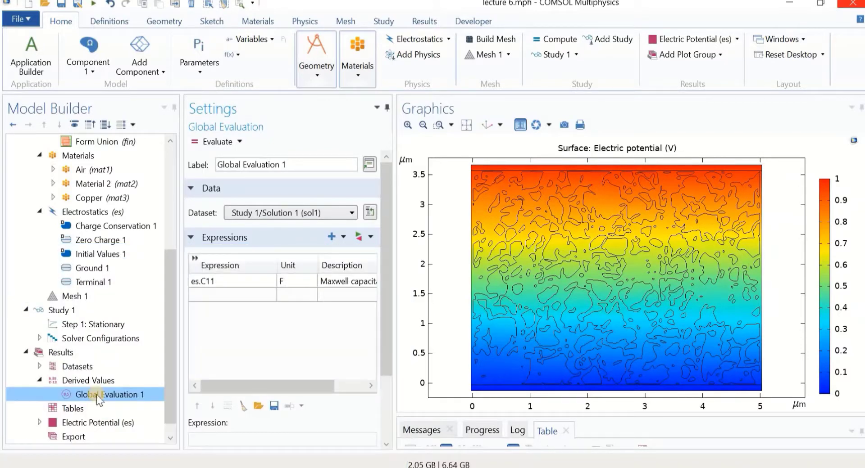
Evaluate the Maxwell capacitance into a new table and enlarge the table area to show the result.
left_click(237, 310)
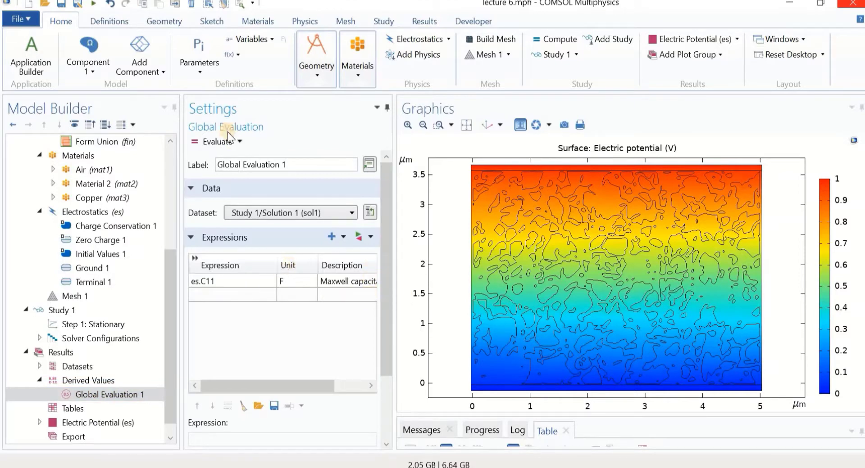
left_click(211, 143)
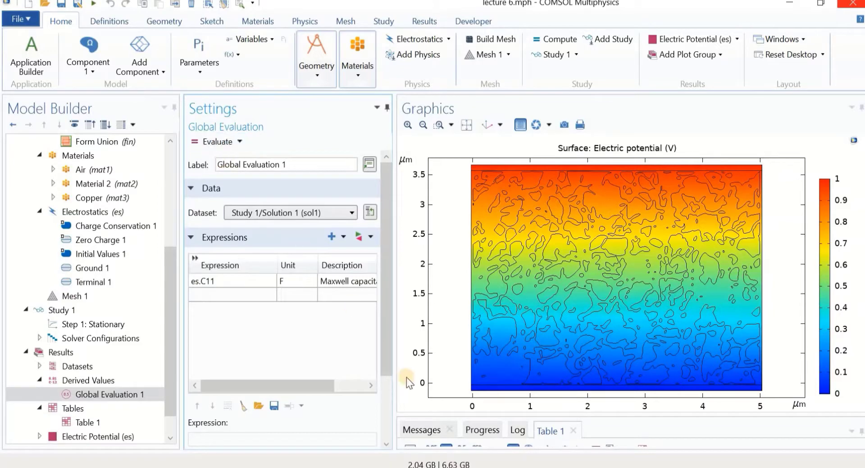
left_click_drag(415, 414, 418, 342)
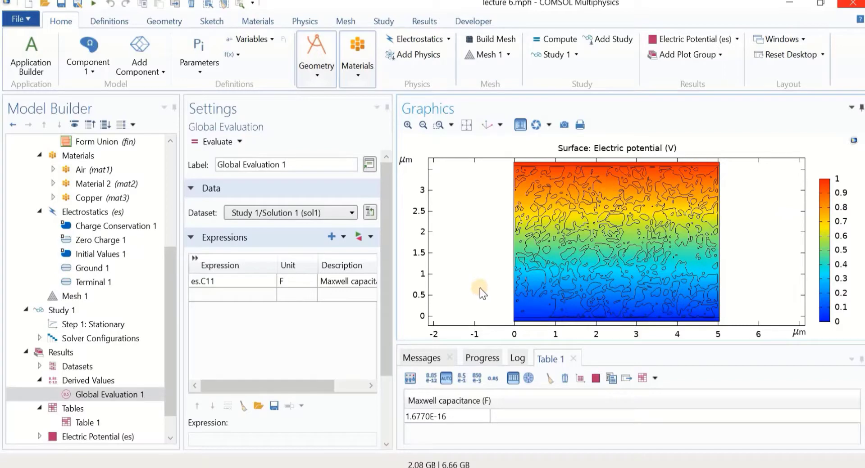
scroll(383, 315, "down", 3)
scroll(166, 359, "down", 1)
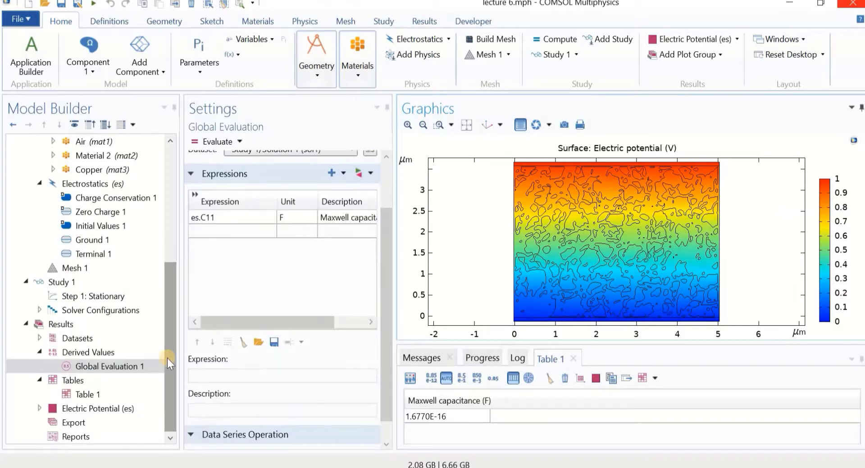